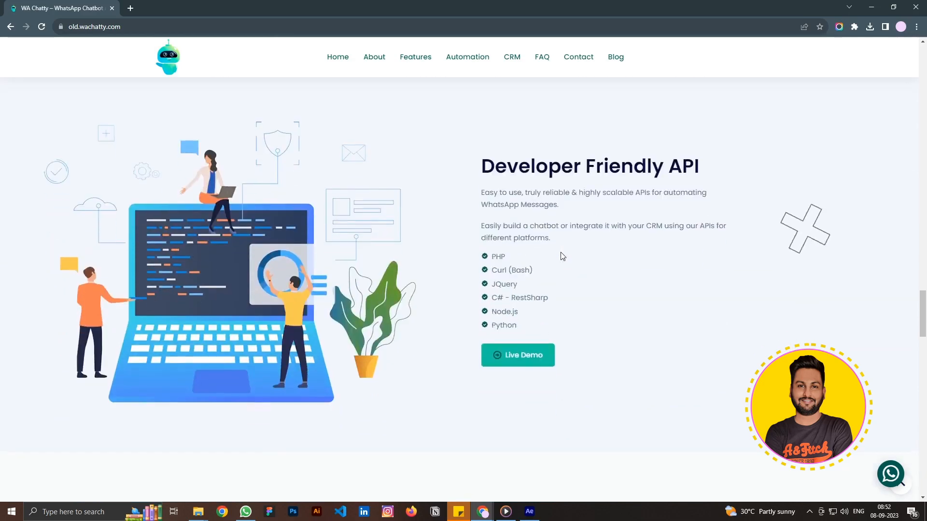
Examine the old WA Chatty page from the Developer Friendly API section down through the client testimonials.
scroll(562, 256, "down", 12)
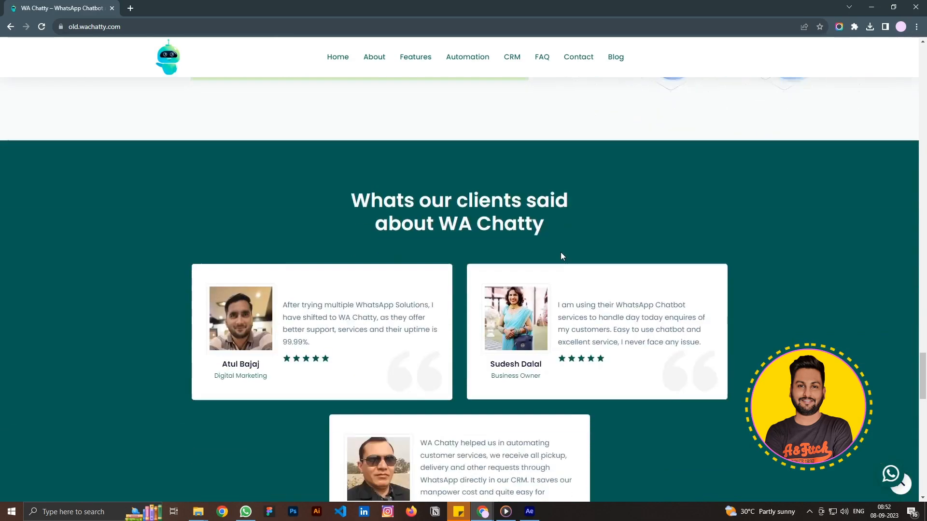
scroll(562, 256, "down", 10)
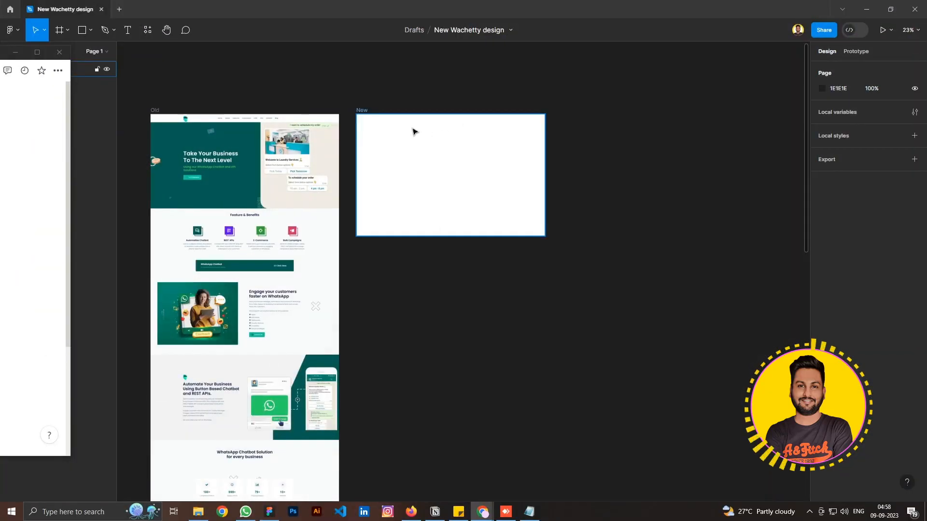
Examine the Old page design and the blank New frame beside it in the New Wachetty design file.
scroll(320, 107, "up", 3)
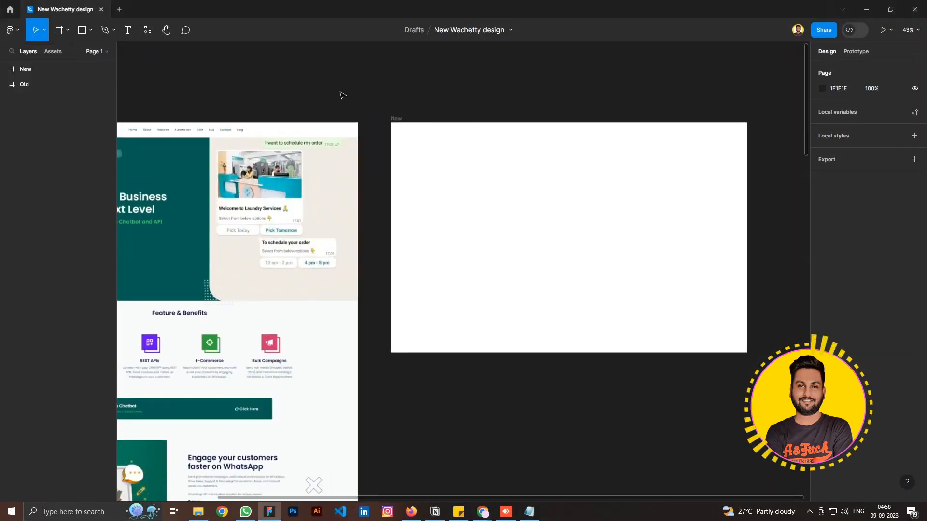
scroll(333, 101, "down", 4)
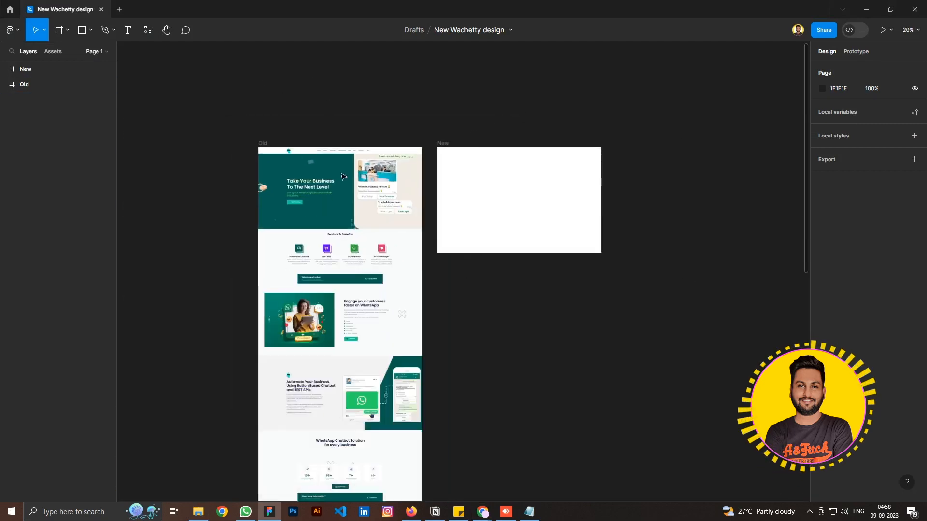
scroll(342, 175, "down", 1)
left_click_drag(452, 335, 434, 202)
left_click_drag(468, 135, 439, 274)
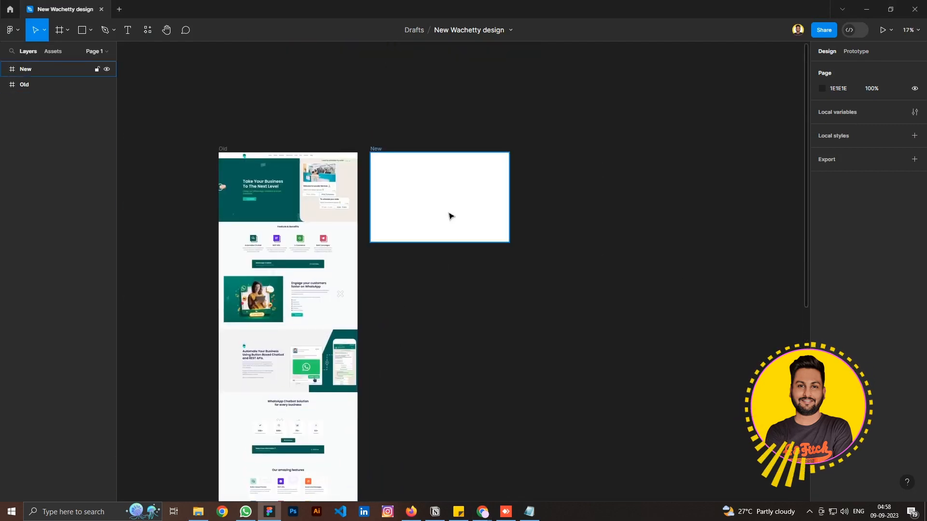
scroll(449, 216, "up", 2)
left_click_drag(361, 105, 401, 121)
left_click(386, 149)
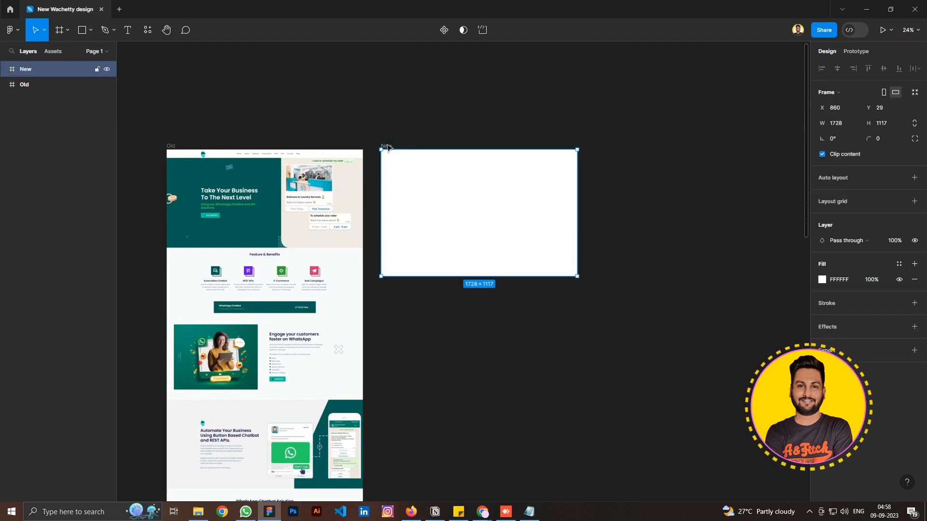
left_click(432, 129)
scroll(240, 155, "up", 3)
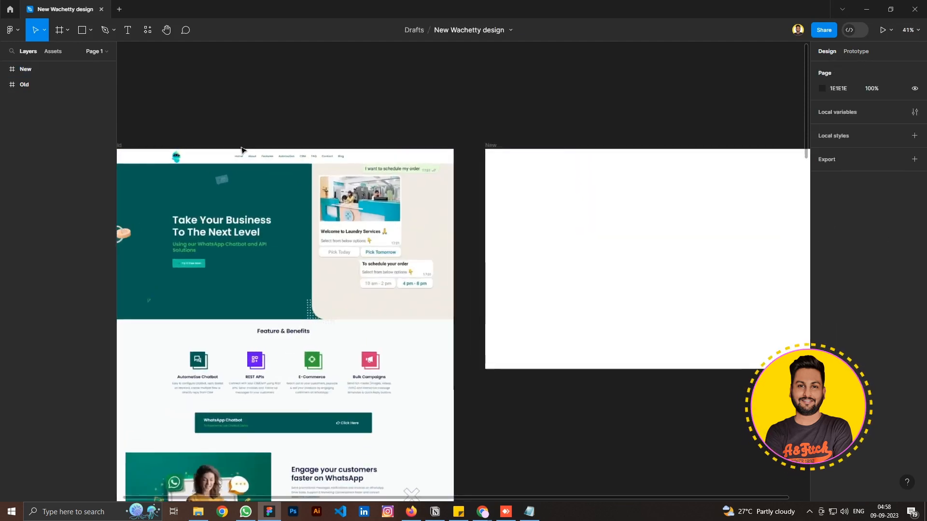
scroll(435, 120, "right", 3)
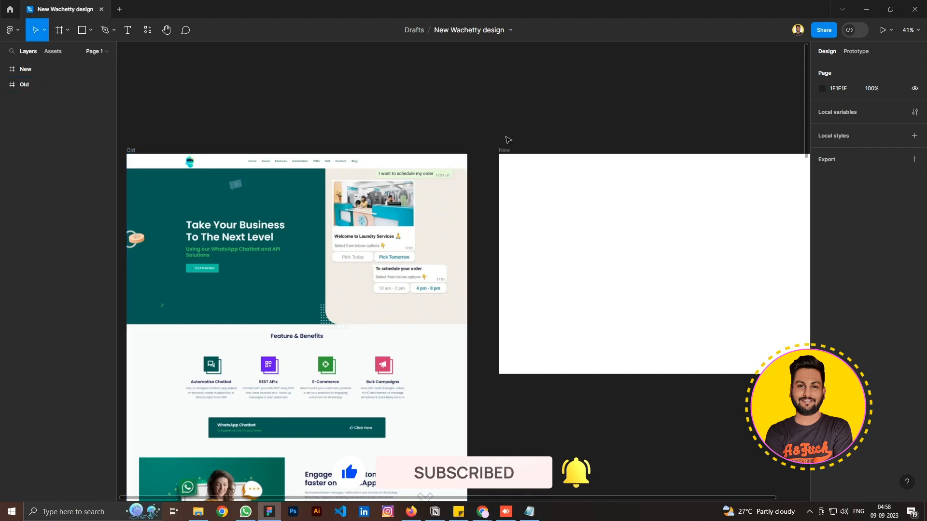
Draw a grey rectangle about 1755 × 100 across the top of the New frame.
scroll(604, 119, "right", 5)
scroll(360, 213, "up", 3)
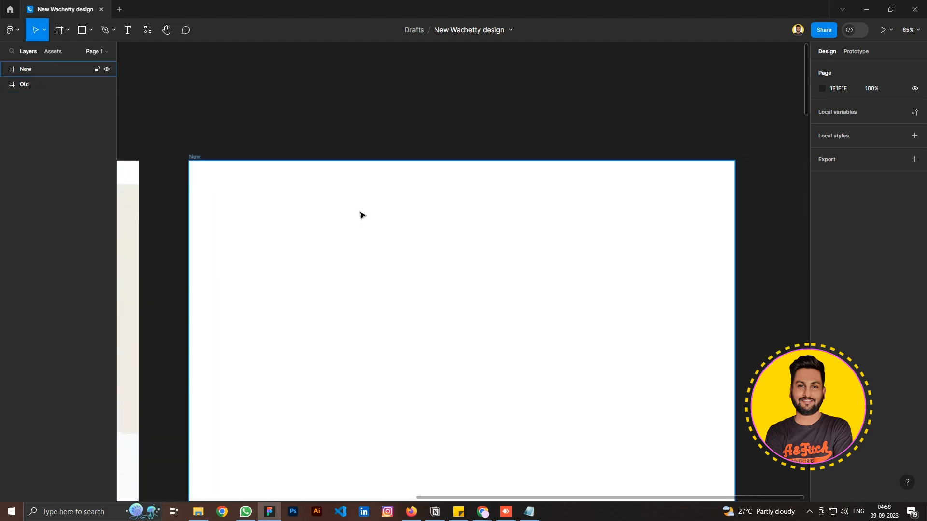
left_click_drag(371, 113, 366, 112)
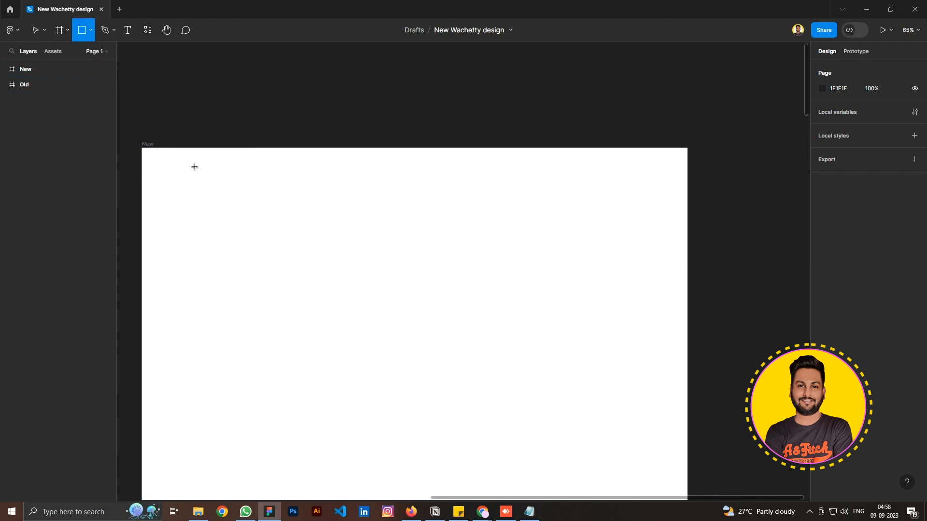
left_click_drag(137, 143, 690, 179)
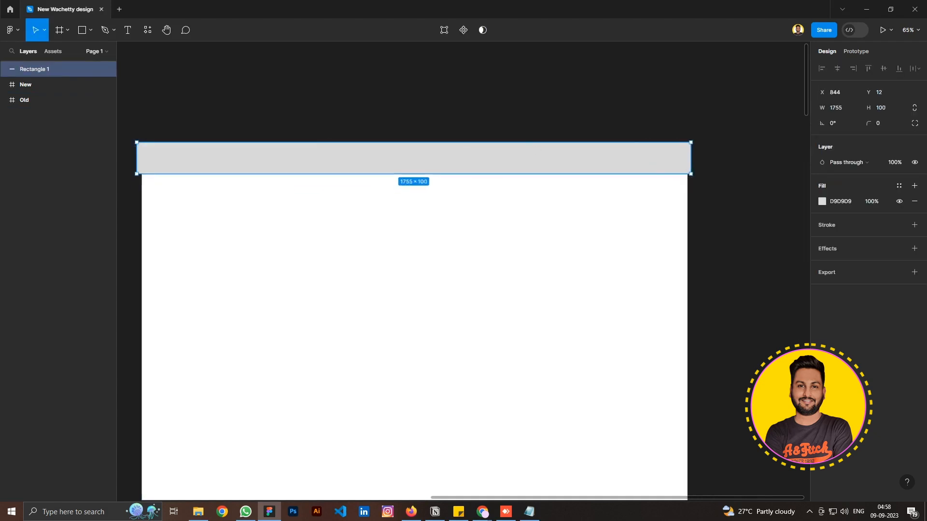
Paste the dark green 1728 × 47 bar along the New frame's top edge and delete the grey rectangle drawn there.
key("alt+Tab")
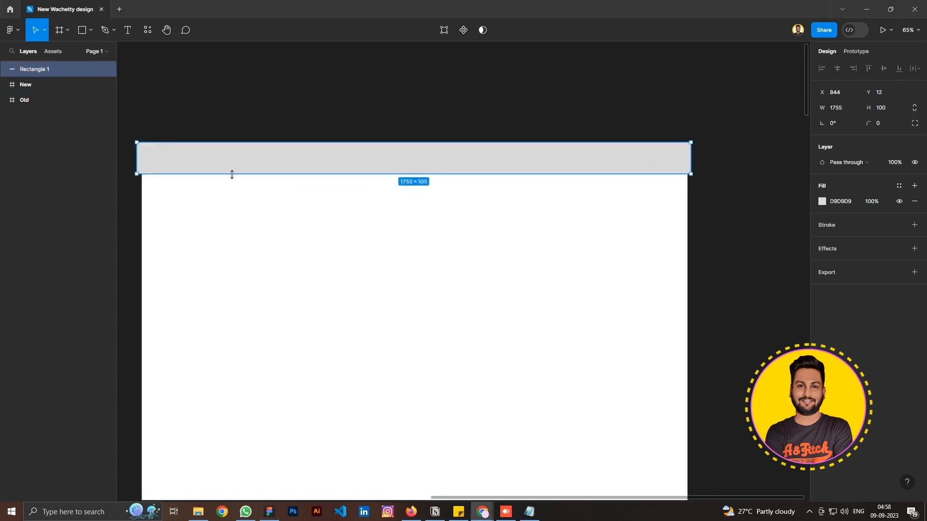
left_click(278, 187)
key("ctrl+v")
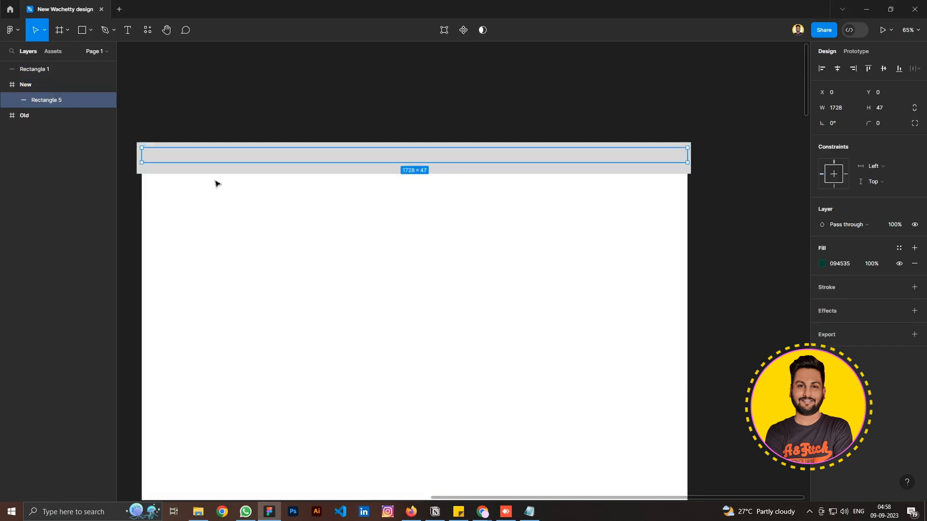
left_click(35, 70)
key("Delete")
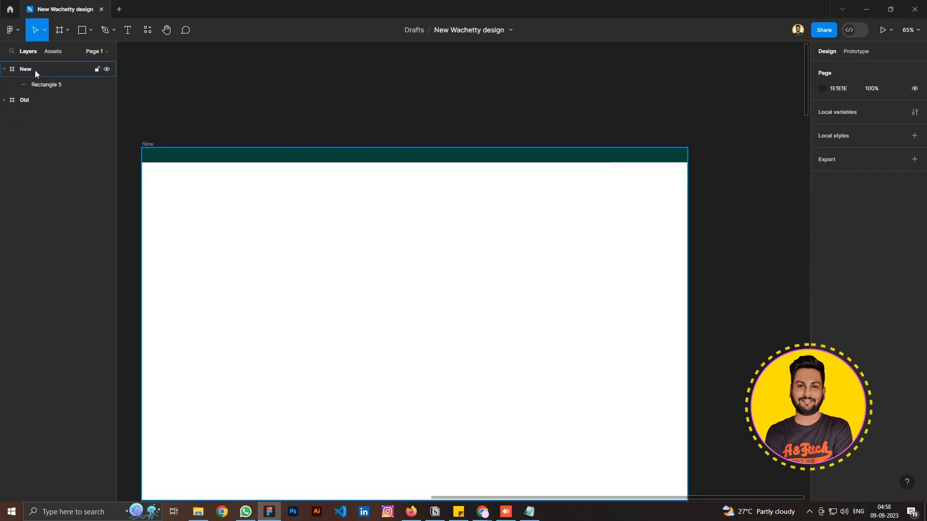
Place the text "Experience Live Chatbot Demo" on the green bar at X 170, Y 15.
scroll(201, 166, "up", 5)
left_click_drag(233, 119, 256, 123)
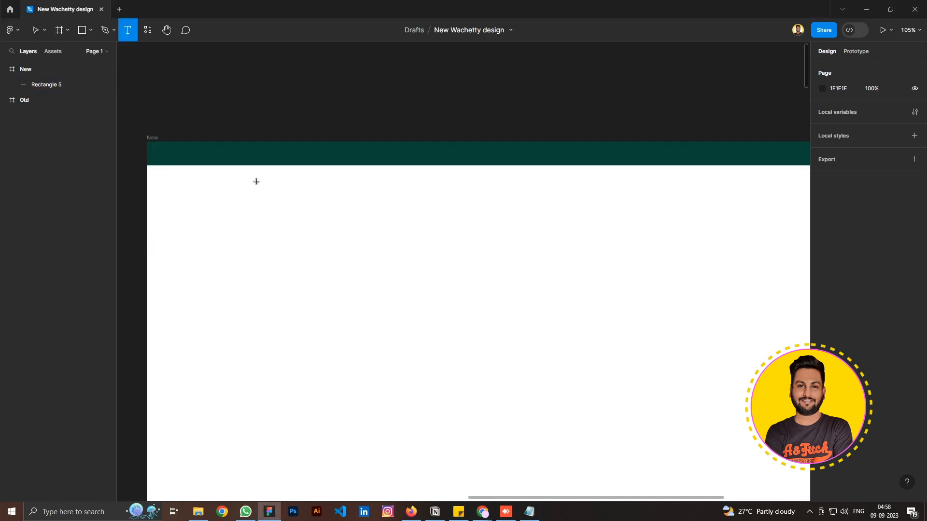
left_click(246, 157)
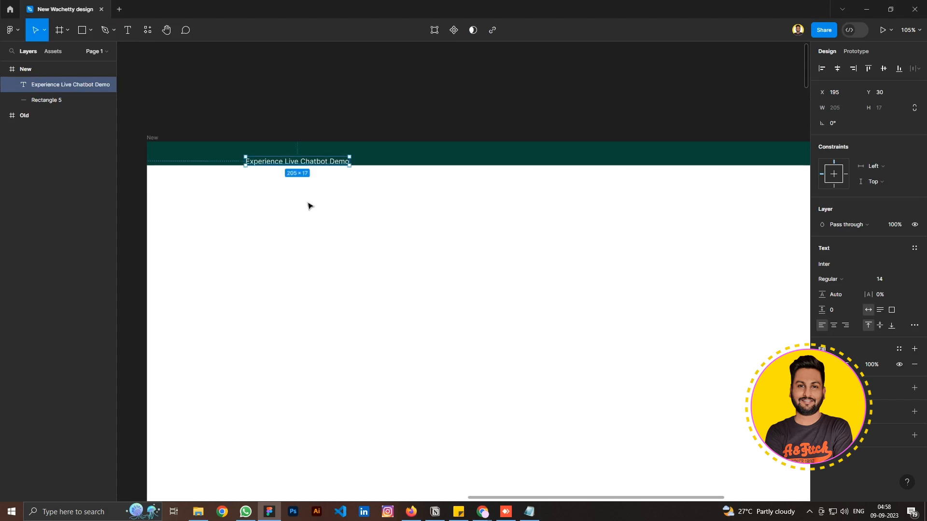
left_click_drag(309, 166, 295, 154)
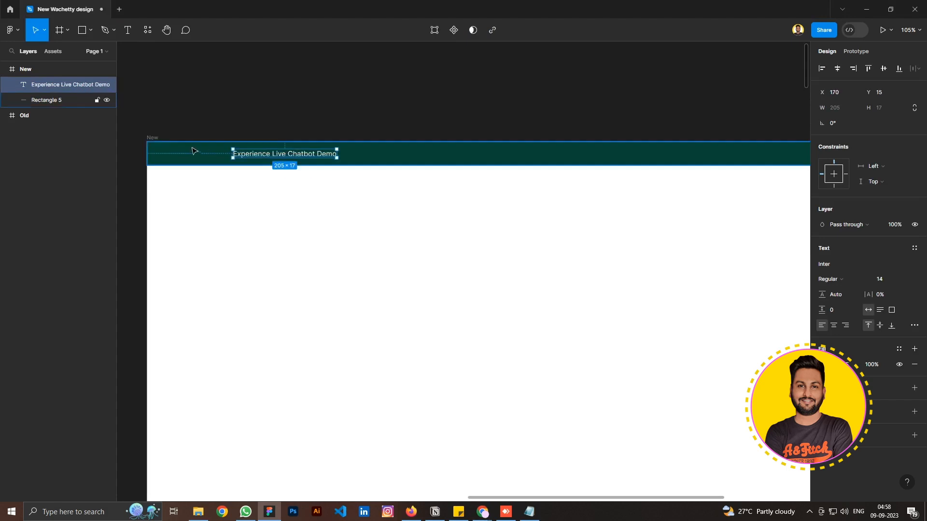
Give the New frame a column layout grid with 12 columns and a margin of 200.
left_click(155, 138)
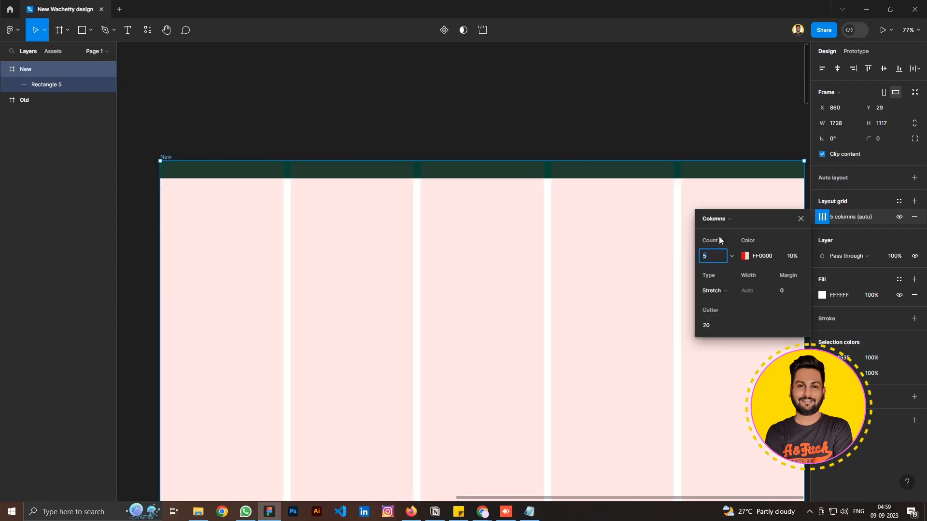
left_click(711, 256)
type("12")
left_click(788, 289)
type("200")
key("Return")
left_click(612, 136)
left_click_drag(612, 135, 575, 115)
Add the text "Experience Live Chatbot Demo" to the green bar, aligned with the first grid column at X 199, Y 15.
key("alt+Tab")
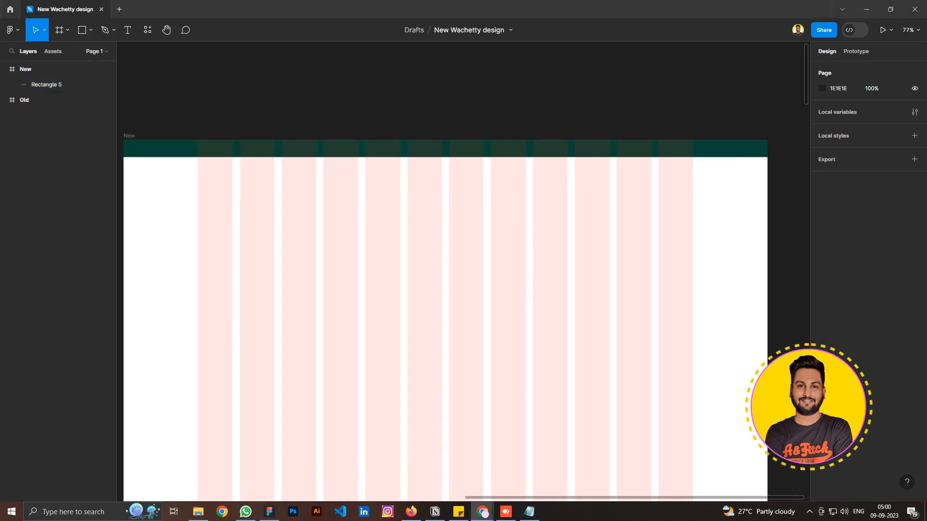
left_click(163, 174)
type("Experience Live Chatbot Demo")
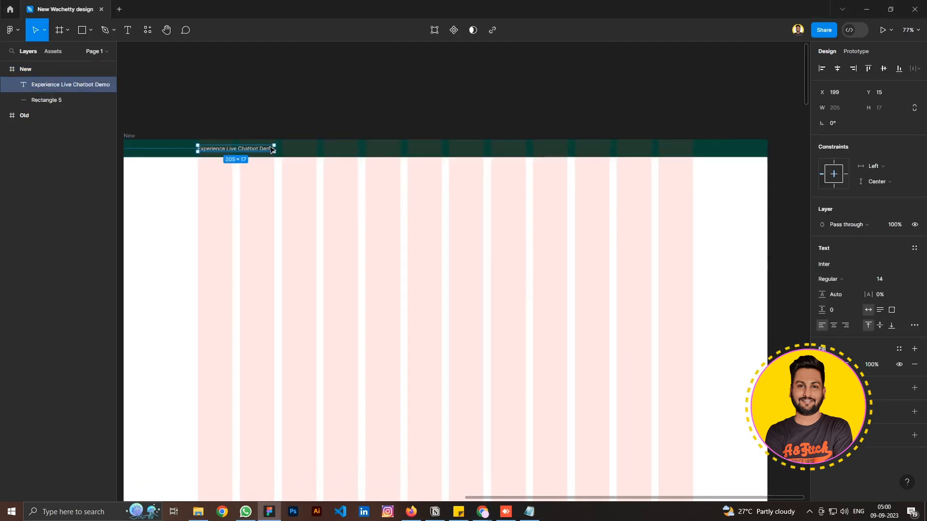
Paste the "Click Here" group with its thumb icon onto the green bar, aligned with the last grid column.
key("alt+Tab")
left_click(665, 148)
key("ctrl+v")
left_click(606, 117)
left_click_drag(606, 117, 629, 129)
left_click(701, 160)
left_click(568, 134)
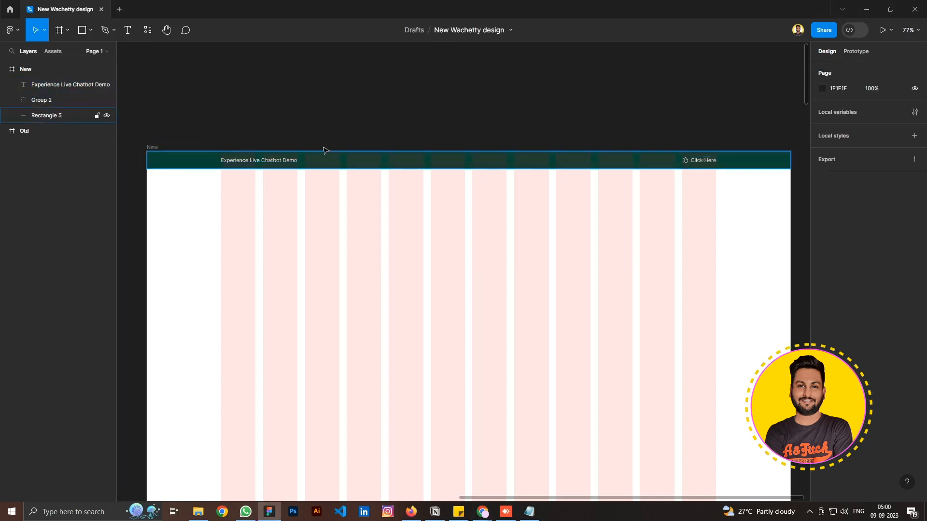
Draw a full-width grey rectangle about 1728 × 130 directly below the green bar.
left_click(91, 30)
left_click(76, 54)
left_click_drag(147, 168, 790, 217)
left_click(271, 93)
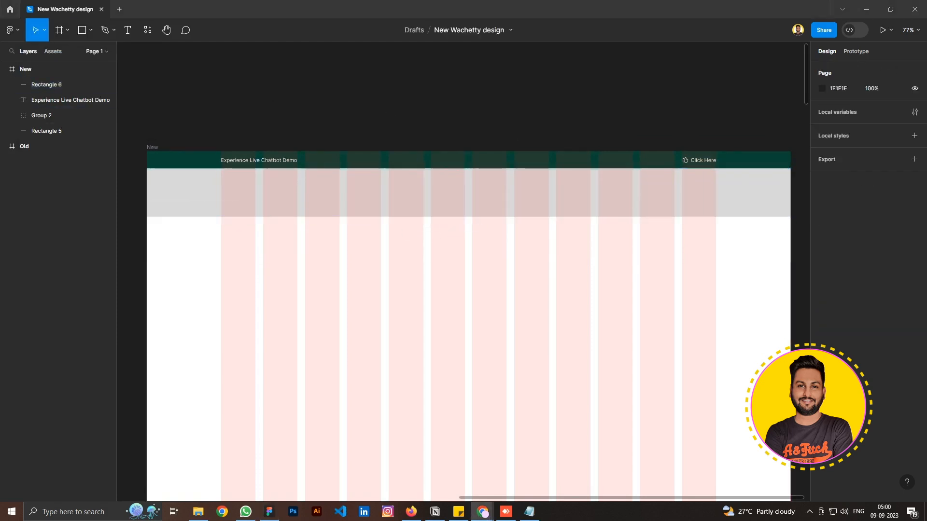
Paste the white 1728 × 103 header rectangle with the E0E0E0 stroke into the New frame and delete the grey rectangle.
left_click(286, 204)
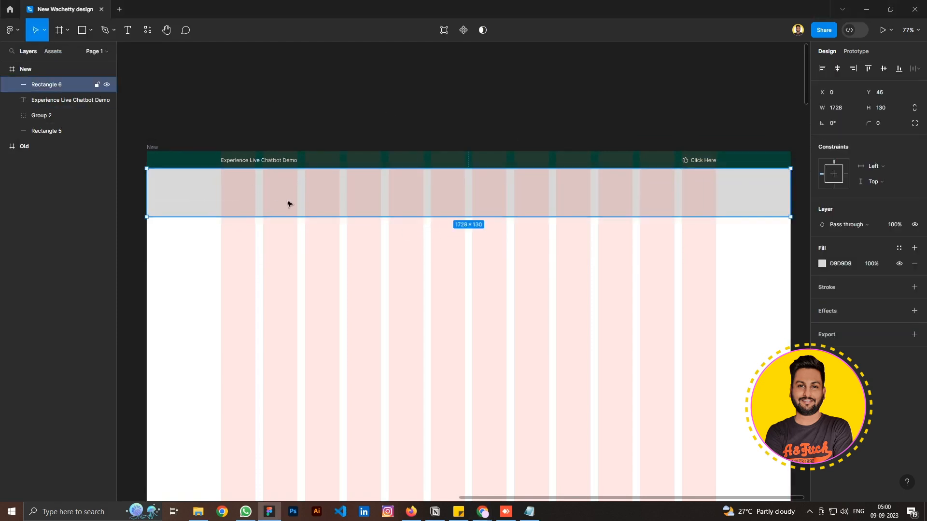
key("ctrl+v")
left_click(41, 104)
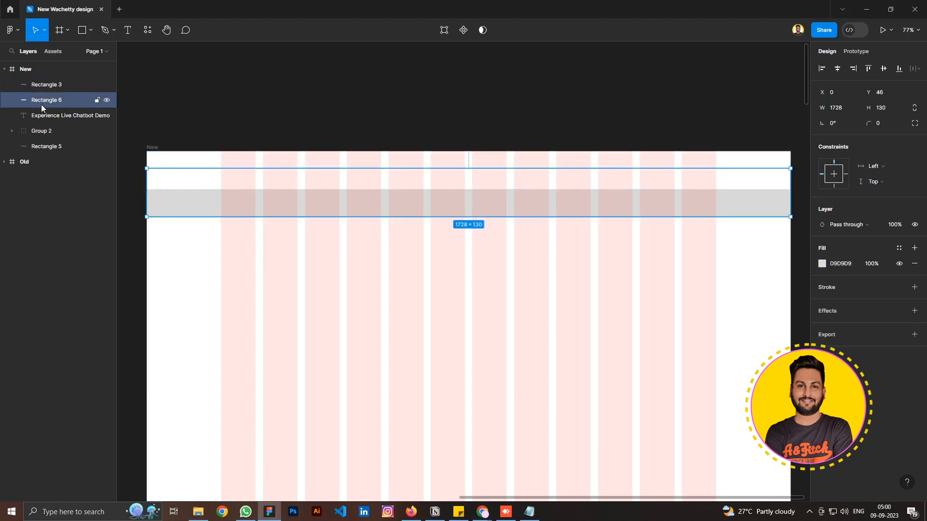
key("Delete")
Move the white header rectangle down to sit just below the green bar.
left_click(45, 85)
key("shift+Down")
key("shift+Down")
key("shift+Down")
key("shift+Down")
key("shift+Down")
key("Up")
key("Down")
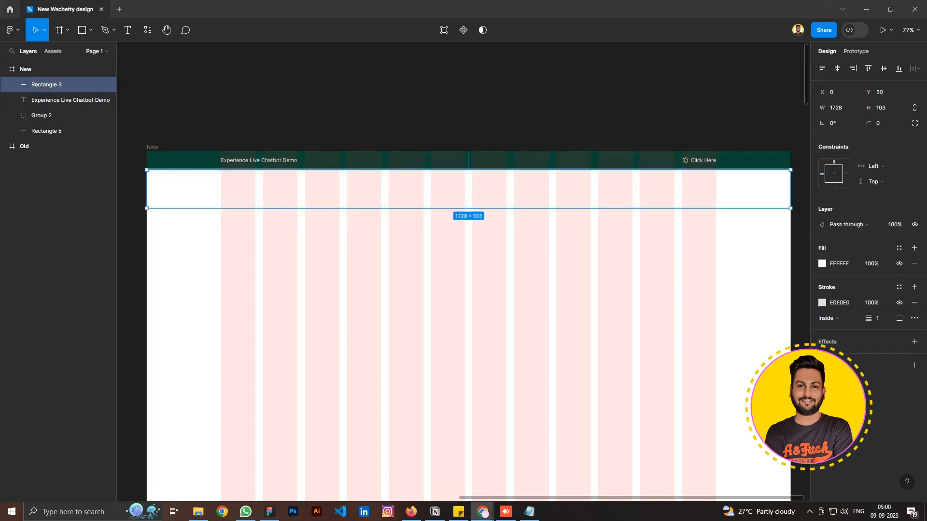
Paste the robot logo group into the white header within the first grid column and hide the layout grid.
left_click(265, 191)
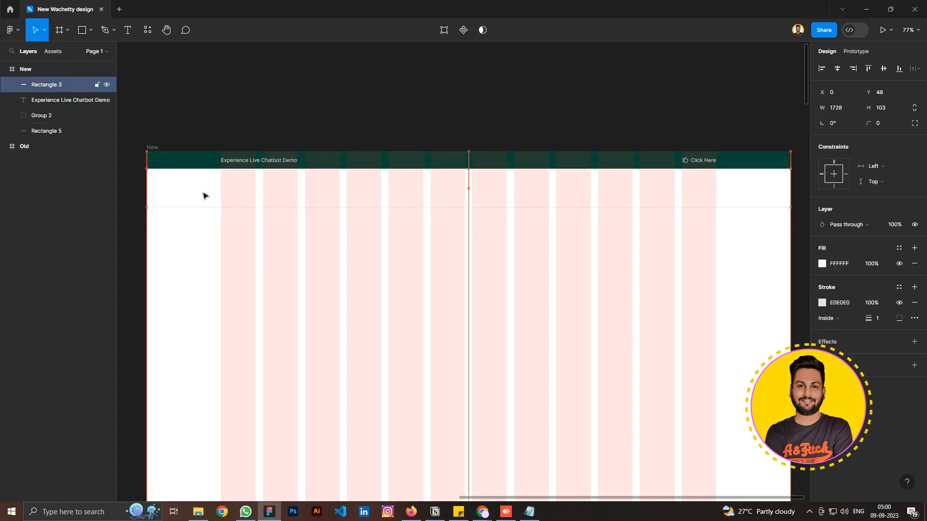
key("ctrl+v")
double_click(239, 192)
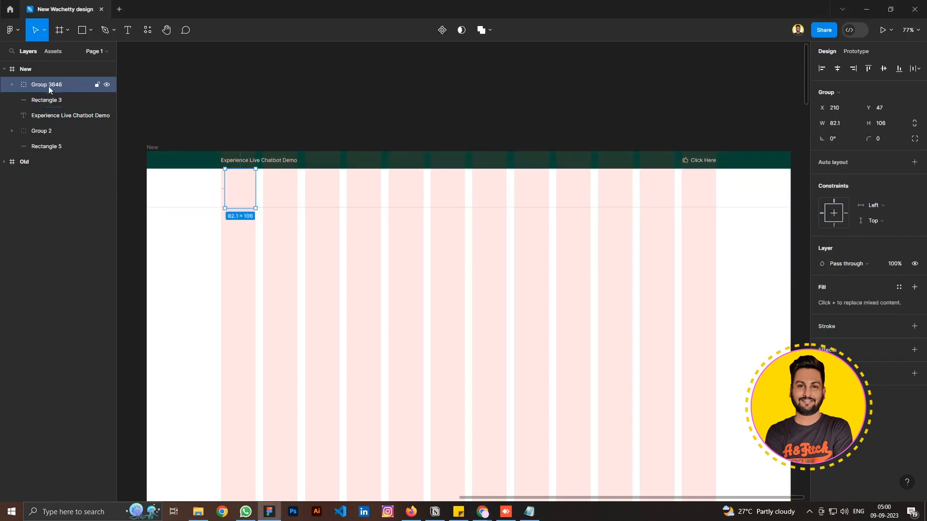
left_click(42, 86)
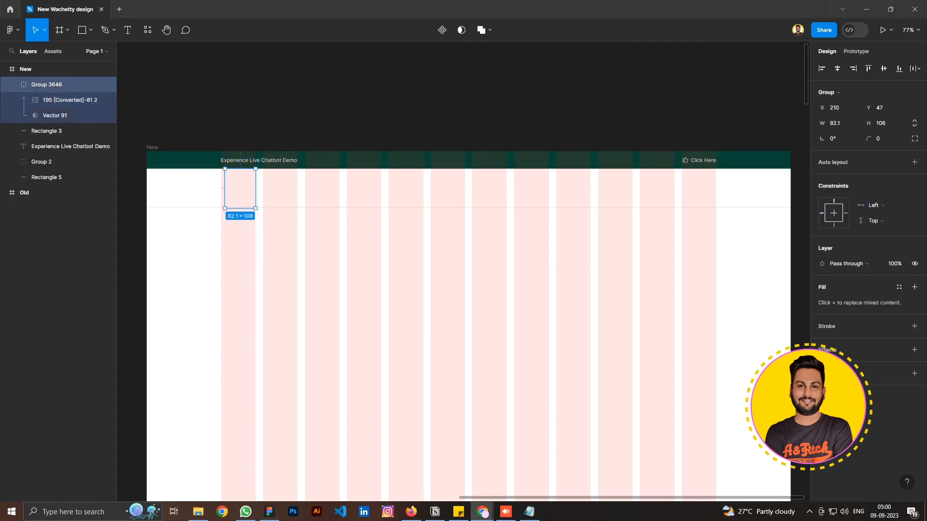
left_click(67, 103)
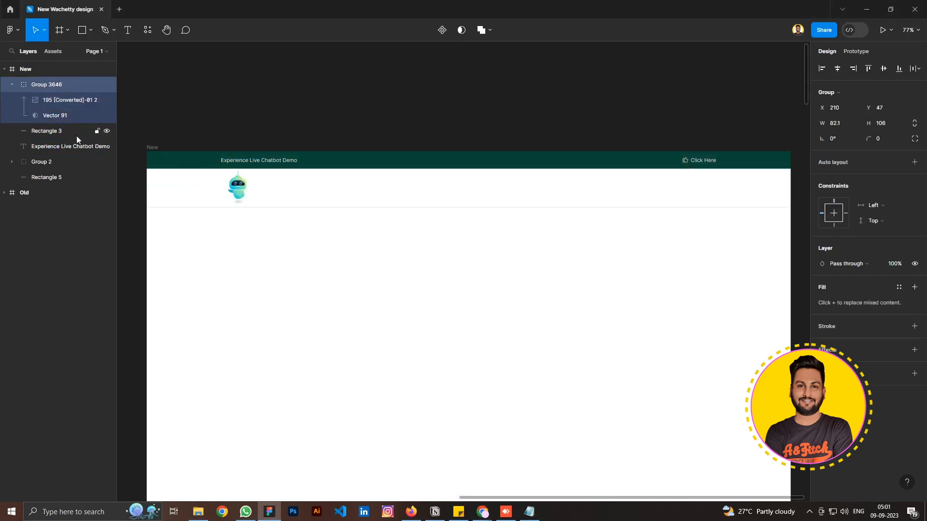
left_click(309, 111)
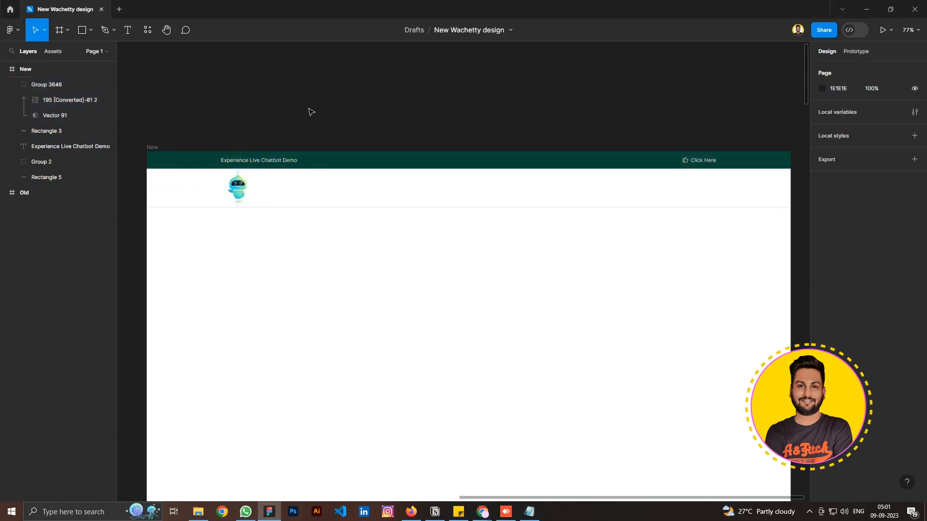
Paste the navigation menu frame running from Home to Blog into the New frame, centred horizontally.
left_click_drag(389, 107, 351, 111)
key("alt+Tab")
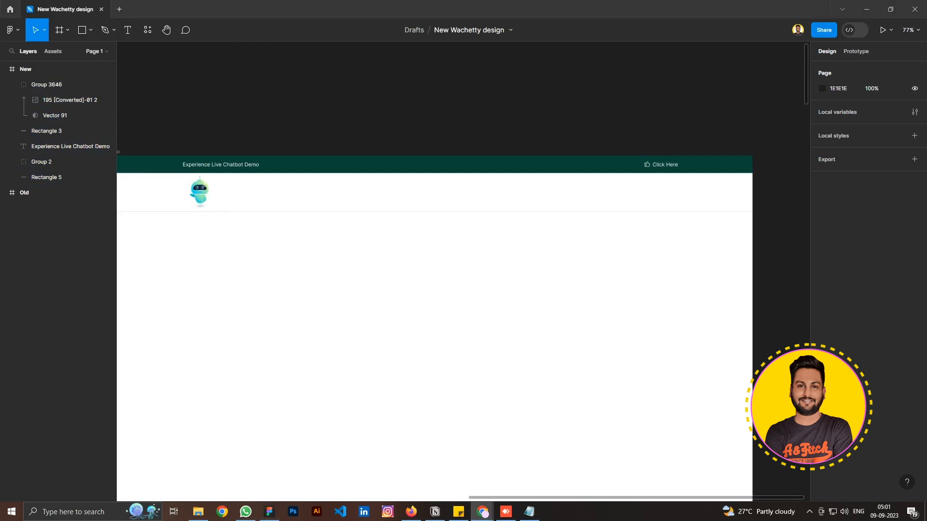
left_click(377, 198)
key("ctrl+v")
left_click(478, 128)
left_click_drag(478, 128, 437, 160)
left_click(425, 207)
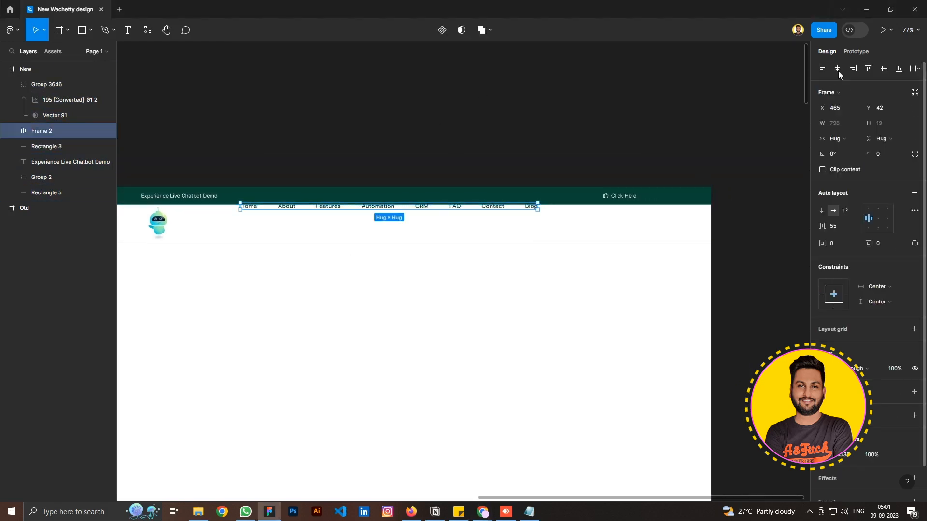
Move the navigation menu down to Y 91 so it is level with the logo in the white header.
left_click(550, 235)
left_click(413, 198)
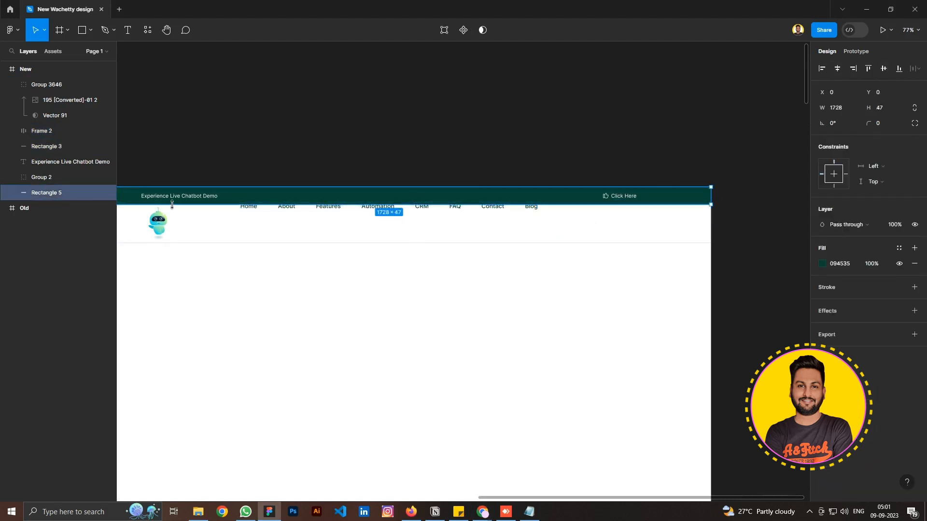
left_click(362, 206)
left_click_drag(362, 206, 364, 211)
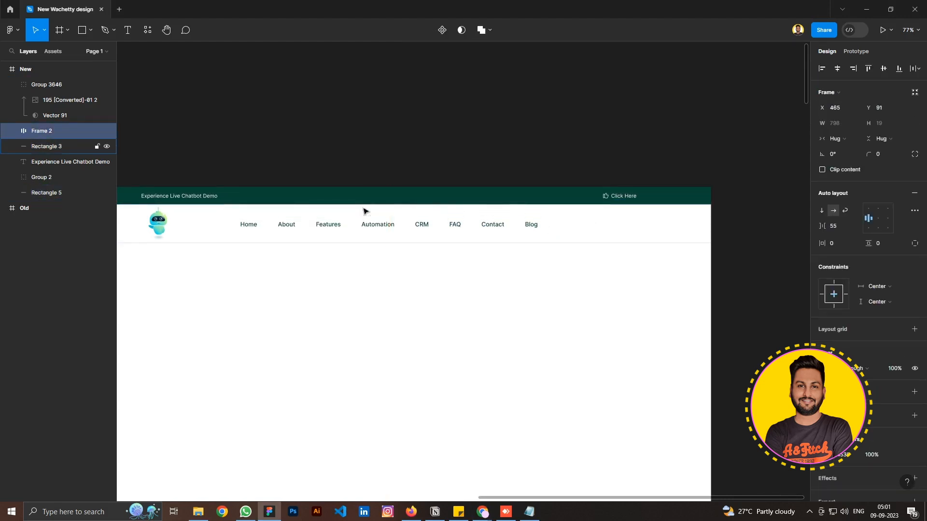
Paste the Get Started button into the white header after the navigation menu and move it down level with the menu items.
key("alt+Tab")
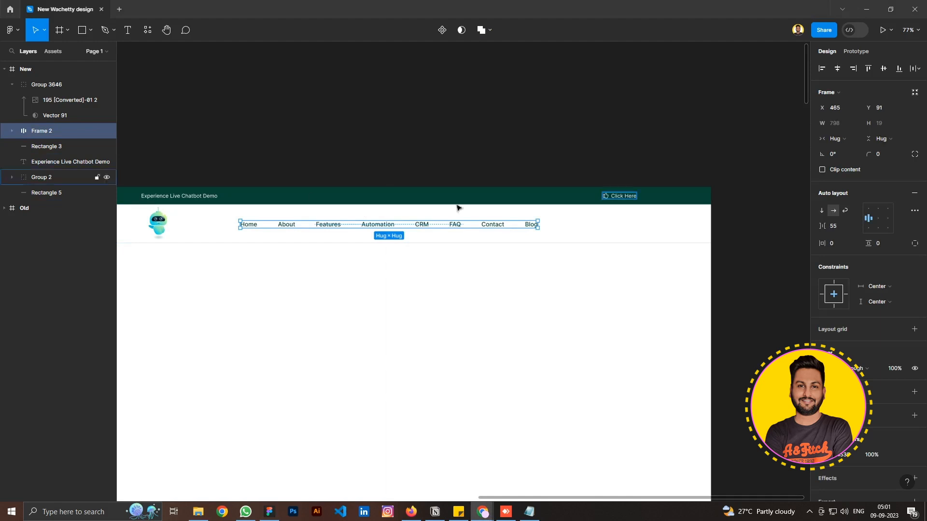
left_click(614, 234)
key("ctrl+v")
left_click_drag(615, 210, 615, 232)
left_click(502, 149)
left_click_drag(502, 149, 539, 127)
scroll(571, 130, "down", 2)
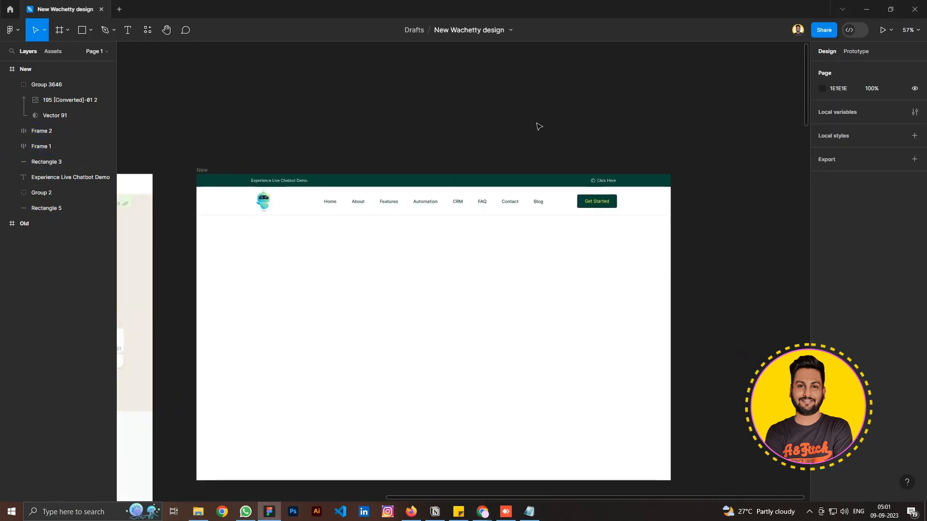
Compare the Old frame's header and hero banner with the header built in the New frame.
scroll(534, 124, "down", 3)
left_click_drag(208, 111, 412, 145)
left_click_drag(478, 145, 454, 153)
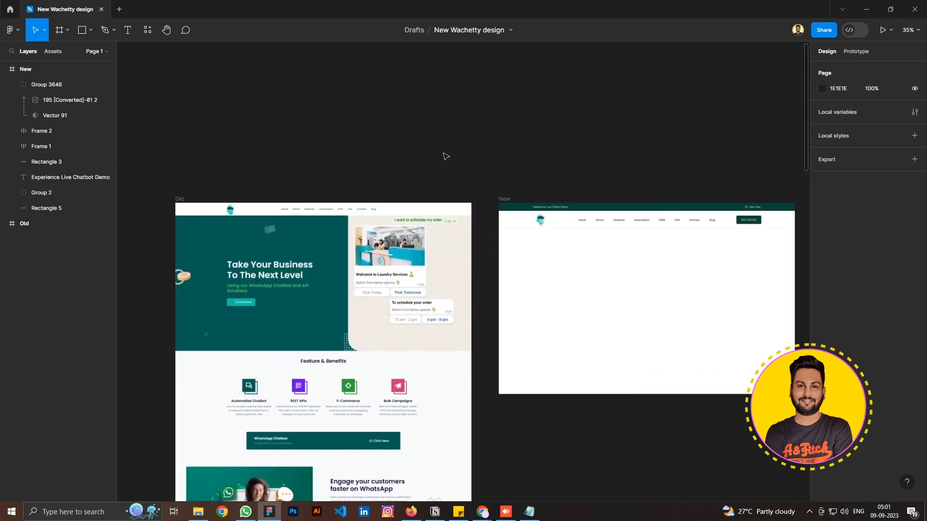
scroll(244, 185, "up", 4)
scroll(245, 185, "down", 2)
left_click_drag(797, 163, 383, 156)
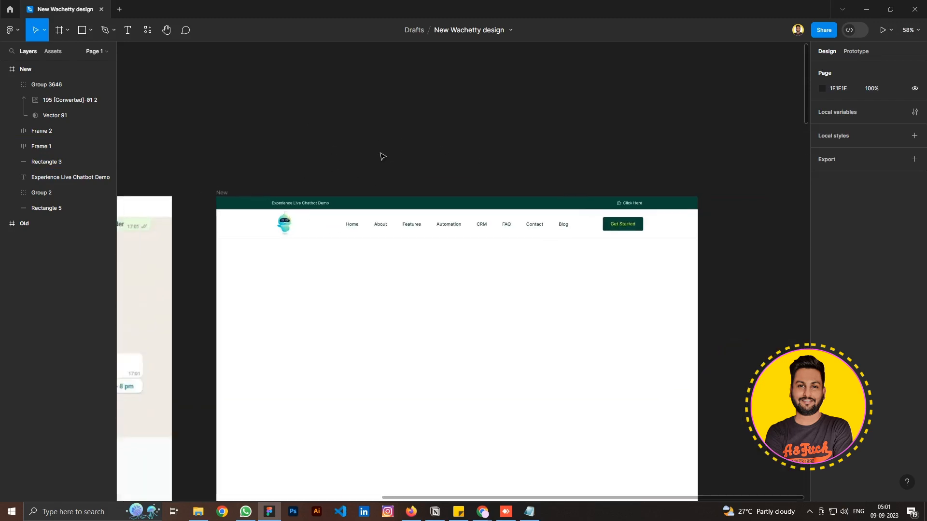
scroll(421, 311, "up", 1)
scroll(419, 308, "down", 1)
left_click_drag(419, 308, 369, 278)
scroll(405, 232, "up", 3)
scroll(406, 234, "down", 4)
scroll(416, 144, "down", 2)
Draw a rectangle about 1728 × 655 across the full width of the New frame, directly below the white header.
key("r")
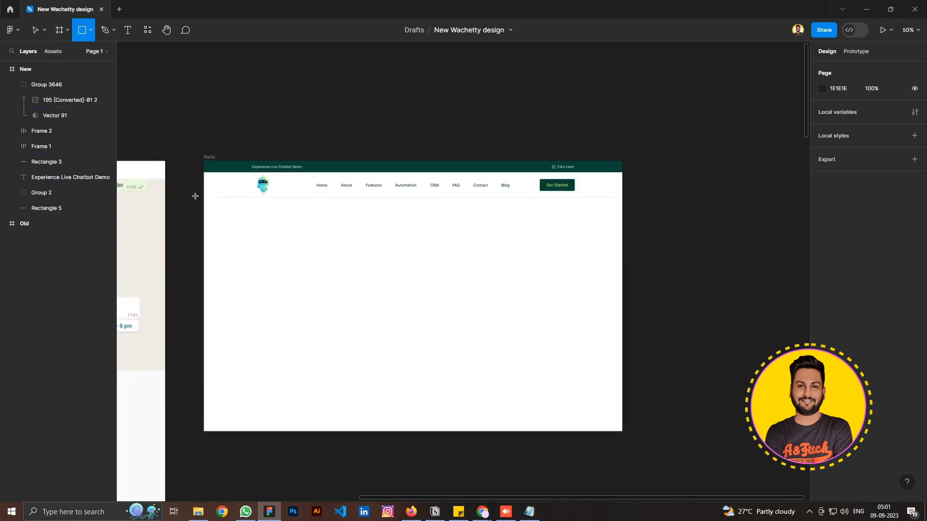
mouse_move(201, 197)
left_mouse_down()
mouse_move(634, 355)
mouse_move(623, 355)
left_mouse_up()
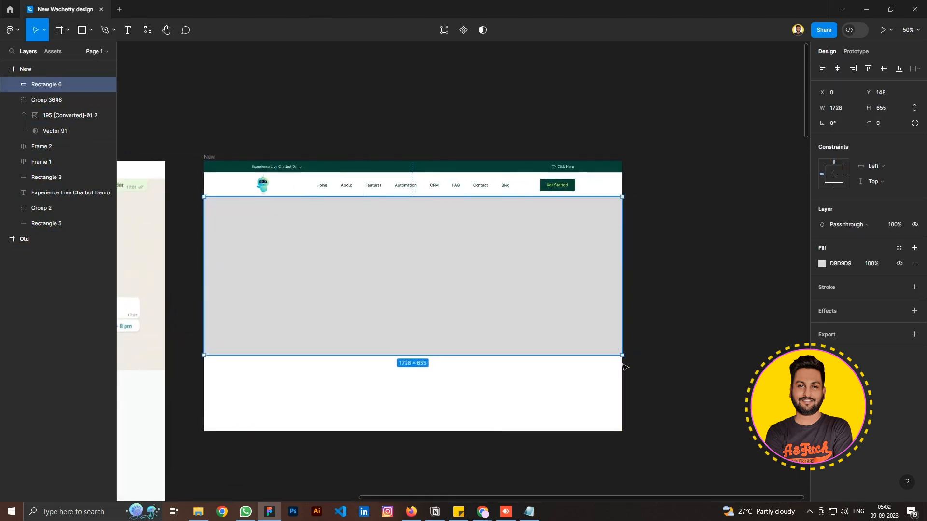
Paste the Top Header and Header groups into the New frame and delete the layers from Rectangle 6 through Group 2.
key("alt+Tab")
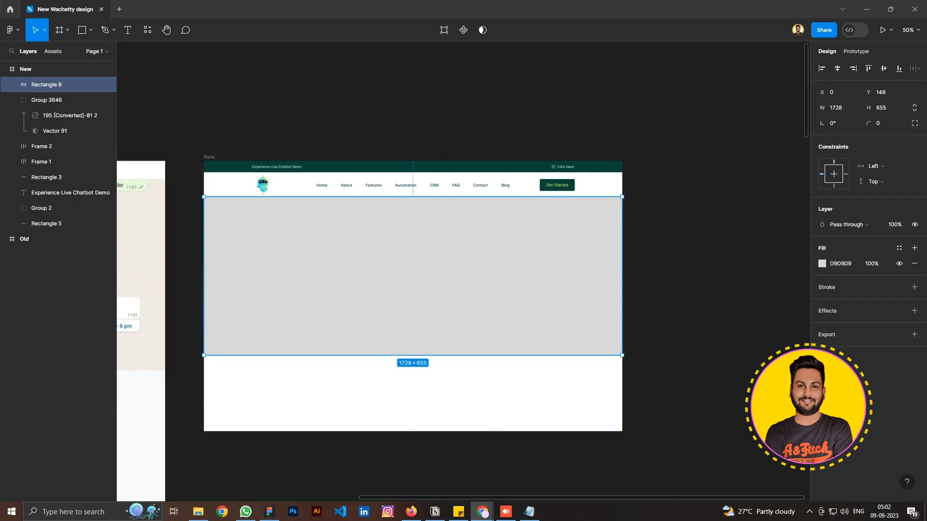
left_click(73, 272)
key("ctrl+v")
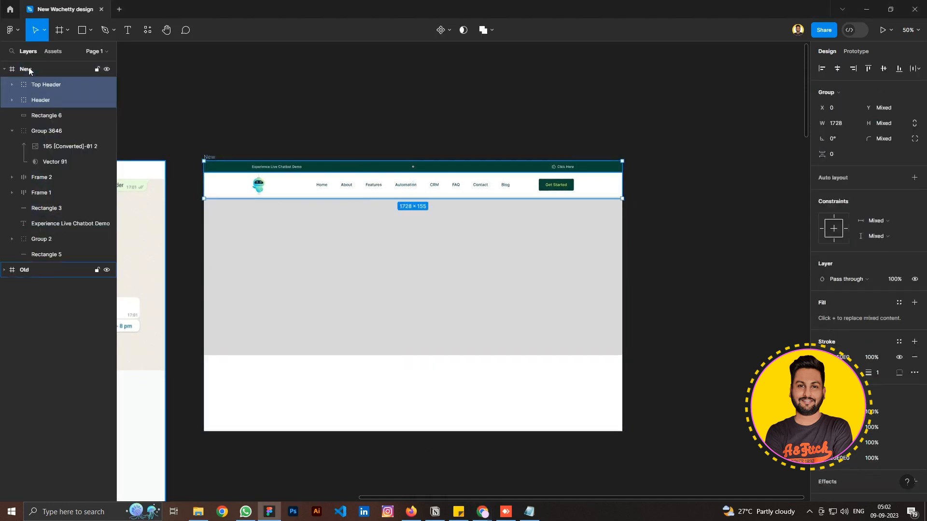
left_click(47, 115)
left_click(41, 239, "shift")
key("Delete")
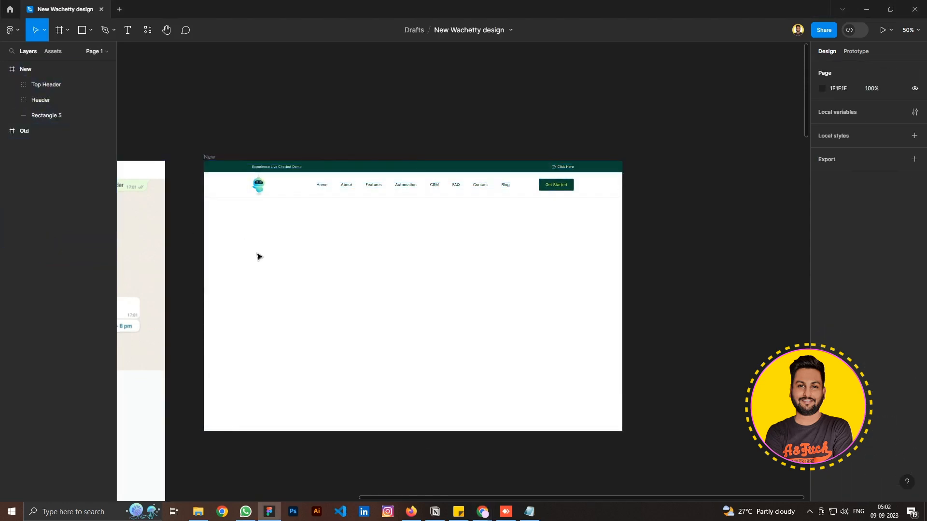
Paste the Banner group with its light background and dark green rounded shape directly below the header in the New frame.
key("alt+Tab")
key("ctrl+v")
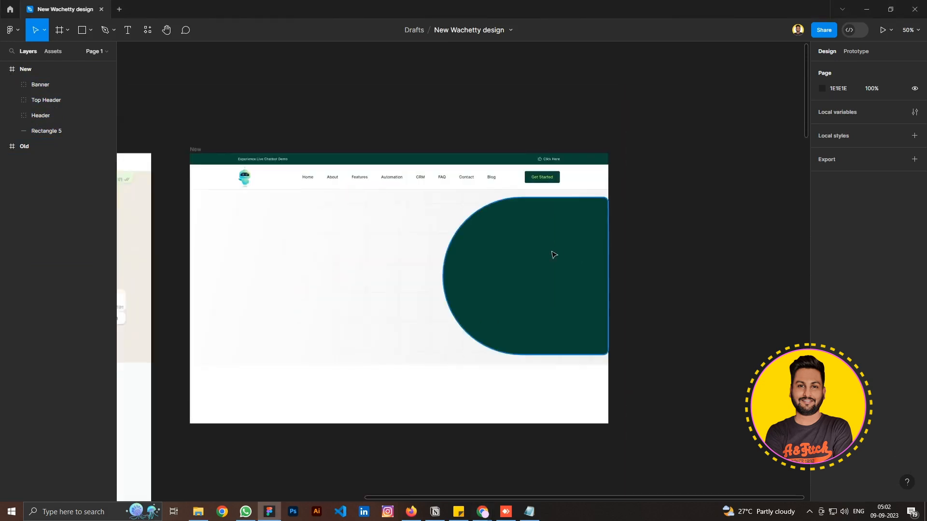
scroll(550, 254, "up", 3)
left_click(505, 265, "ctrl")
left_click_drag(374, 276, 381, 277)
left_click(630, 240)
left_click(667, 234)
Examine the Old frame's hero banner with its headline and chat bubbles as a reference for the new banner.
scroll(669, 231, "down", 3)
left_click_drag(617, 136, 560, 130)
scroll(519, 273, "up", 1)
scroll(519, 273, "down", 3)
scroll(487, 278, "left", 3)
scroll(344, 244, "up", 2)
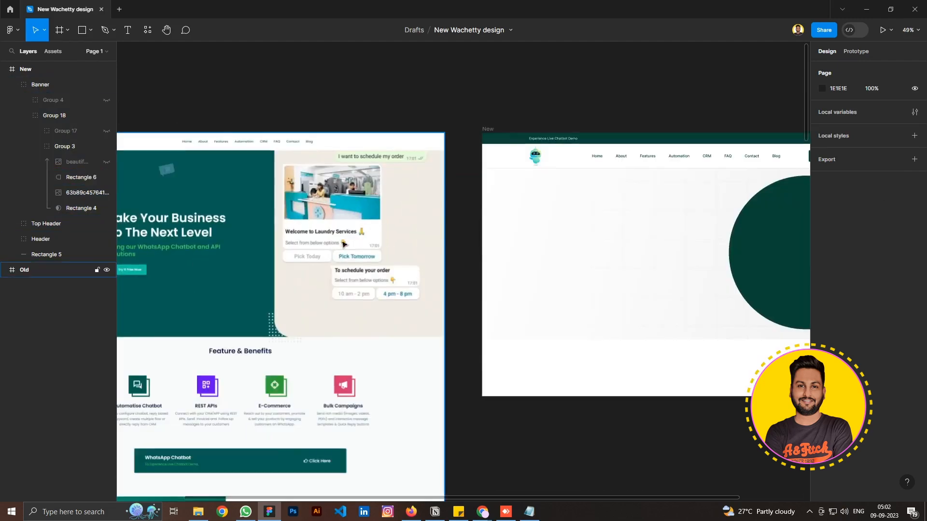
left_click_drag(319, 114, 504, 102)
scroll(502, 103, "right", 10)
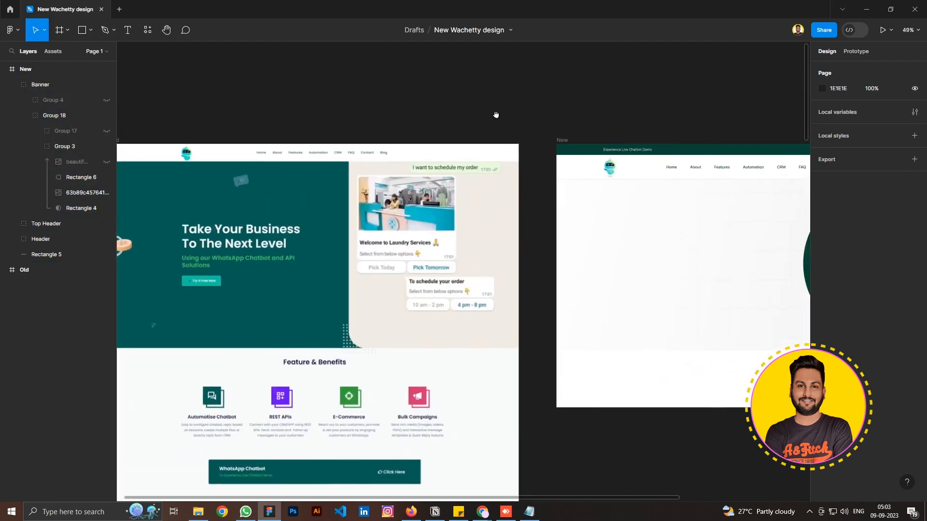
scroll(482, 174, "up", 2)
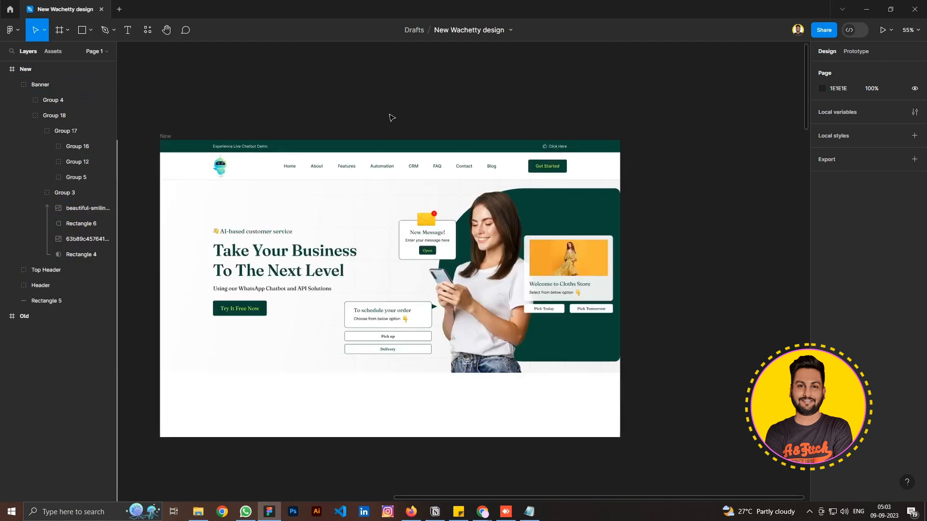
Extend the bottom edge of the New frame downward to a height of about 2519.
scroll(389, 116, "down", 3)
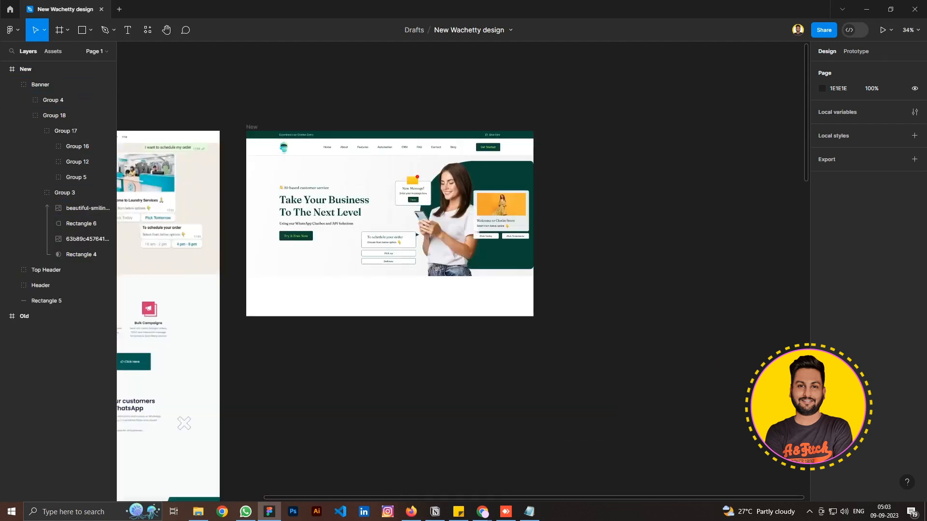
left_click(26, 69)
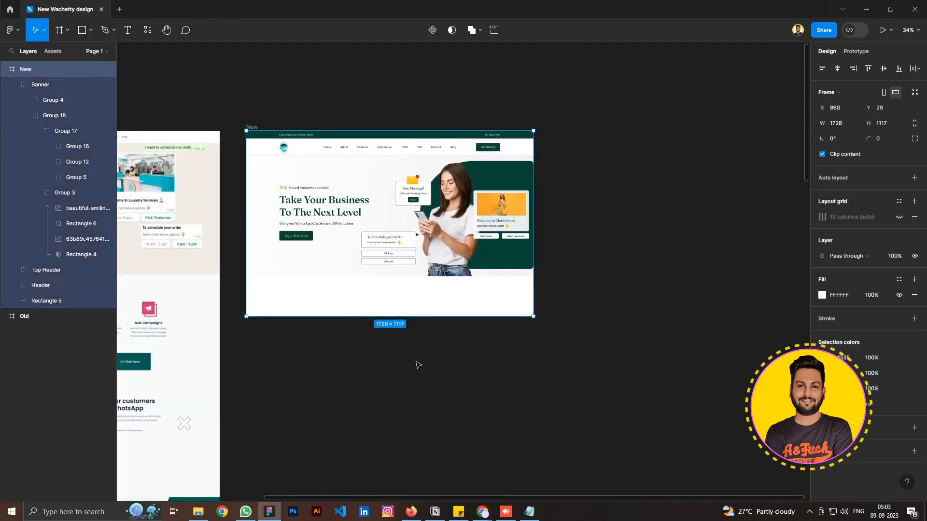
left_click_drag(358, 316, 379, 499)
left_click(393, 309)
Paste the Feature & Benefits heading group with its description line below the banner, centred horizontally in the New frame.
scroll(396, 211, "up", 4)
left_click_drag(379, 245, 393, 290)
left_click_drag(471, 282, 379, 281)
left_click_drag(731, 303, 410, 246)
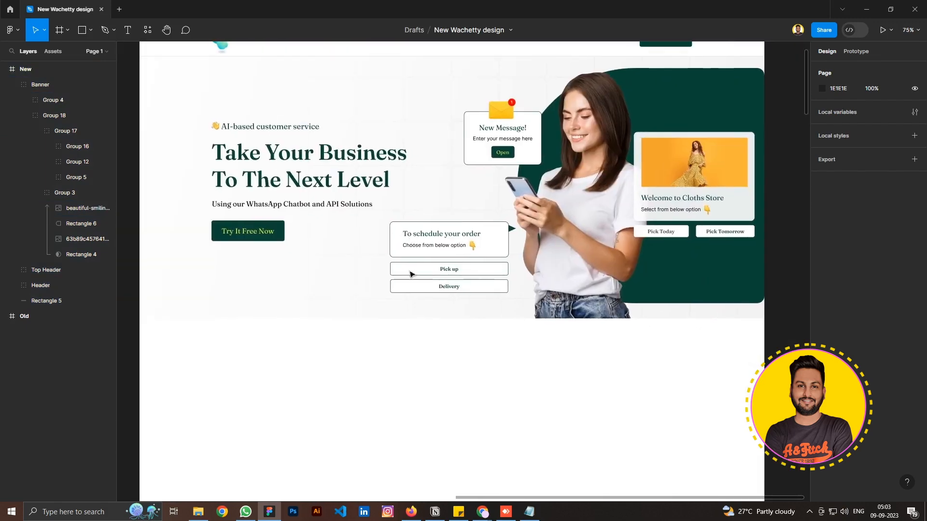
scroll(400, 299, "down", 3)
left_click_drag(403, 389, 381, 301)
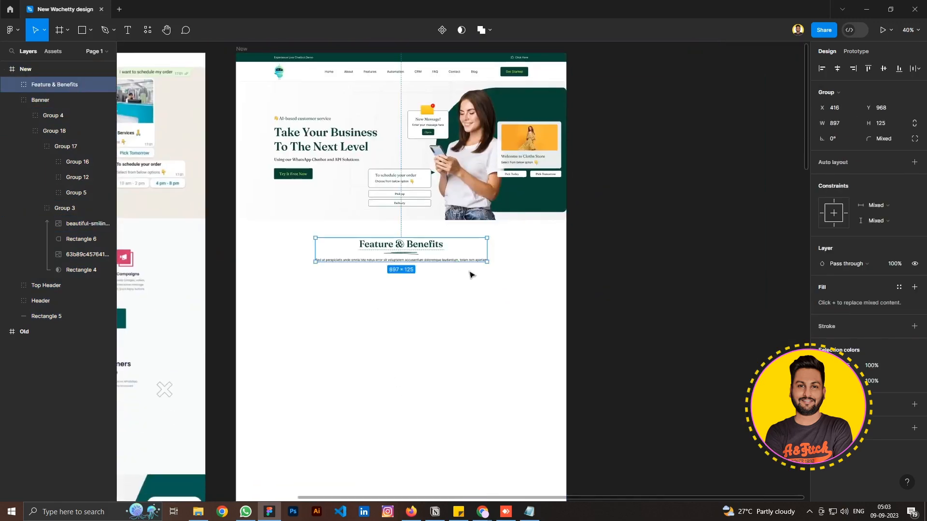
left_click(471, 274)
scroll(394, 245, "up", 2)
double_click(375, 270)
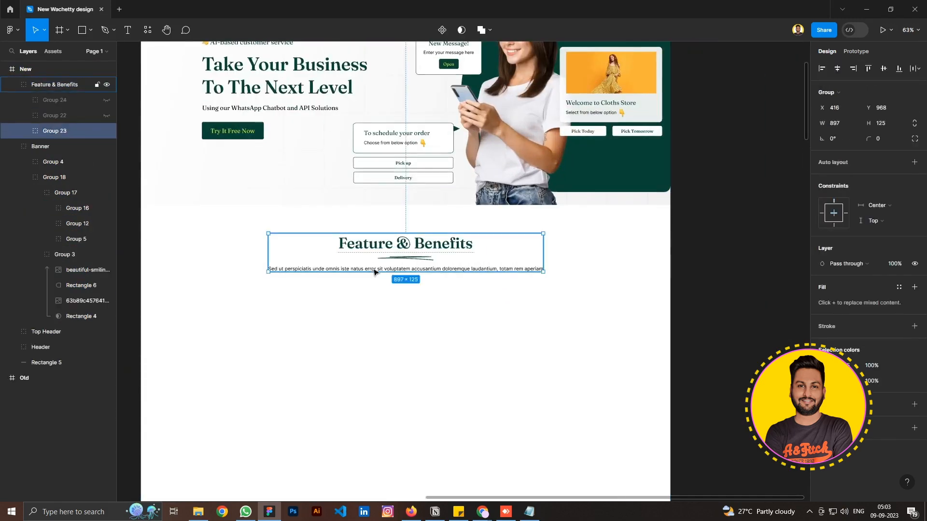
double_click(375, 271)
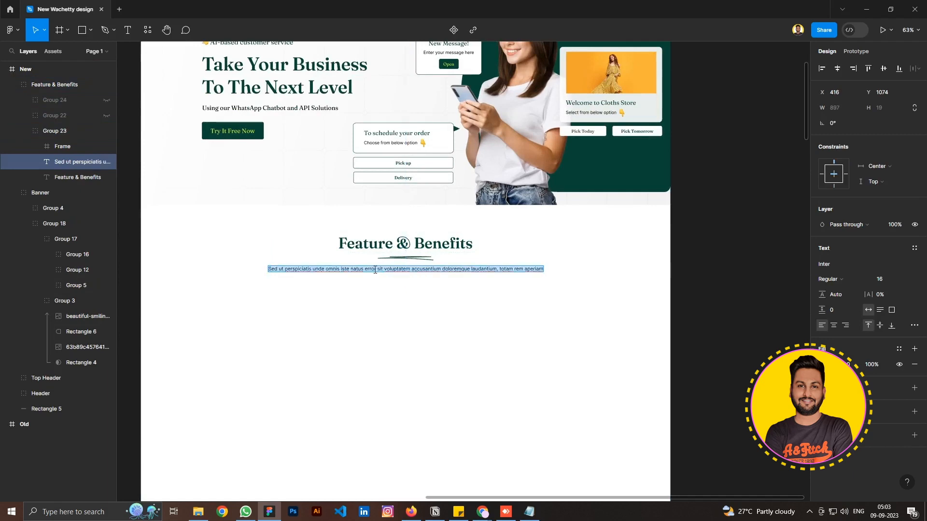
left_click(393, 243)
left_click(372, 292)
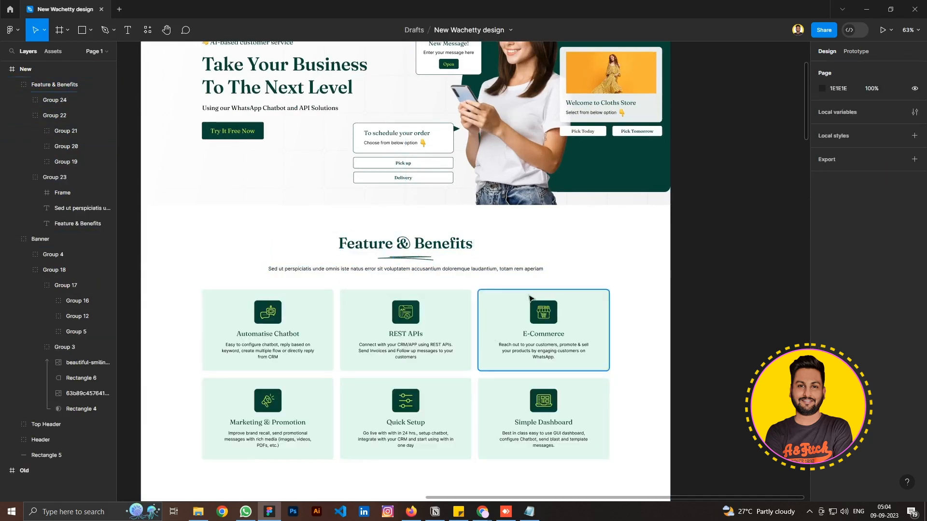
Examine the six feature cards under the Feature & Benefits heading, from Automatise Chatbot to Simple Dashboard.
scroll(531, 299, "down", 2)
scroll(511, 351, "up", 4)
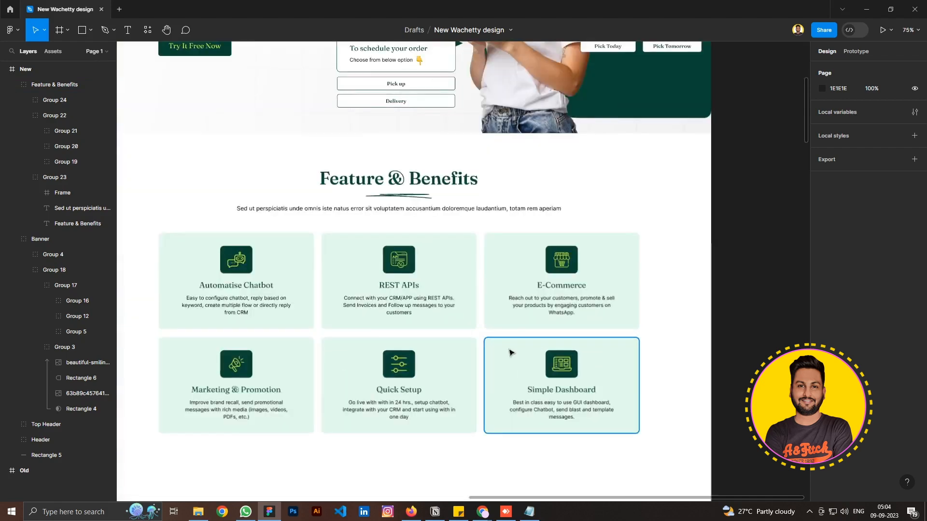
left_click_drag(704, 272, 779, 205)
scroll(565, 279, "down", 2)
left_click(579, 282)
left_click_drag(702, 301, 589, 257)
double_click(526, 262)
double_click(526, 263)
left_click(692, 261)
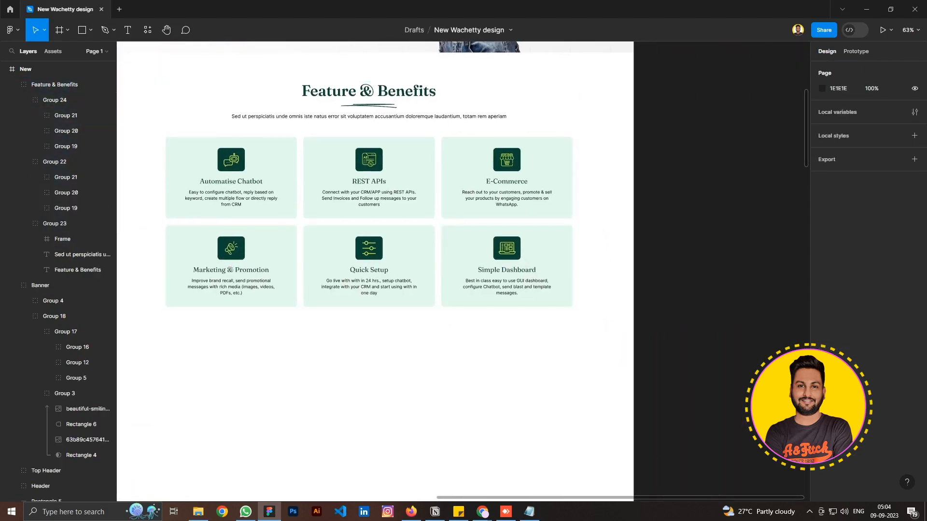
Paste the phone mockup group into the New frame below the first column of feature cards, at about X 184, Y 1835.
key("ctrl+v")
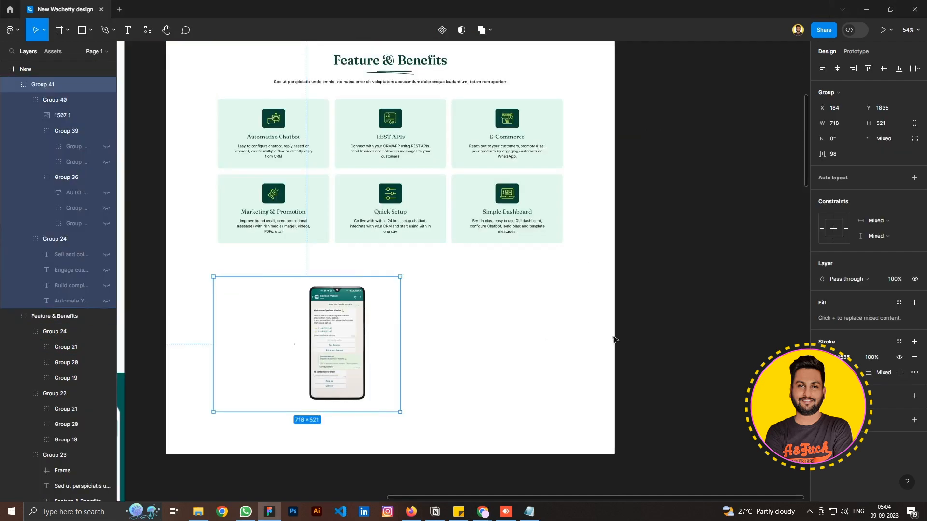
scroll(358, 330, "up", 2)
left_click(517, 325)
left_click_drag(517, 324, 516, 238)
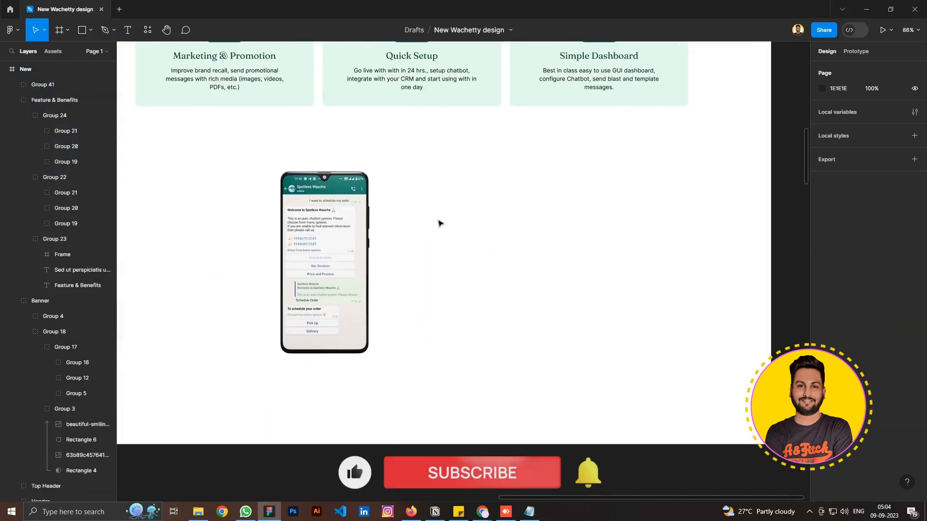
Examine the Old frame's Engage your customers and Automate Your Business sections as a reference for the new section.
left_click_drag(439, 224, 492, 298)
scroll(473, 296, "down", 2)
left_click_drag(303, 260, 599, 220)
scroll(600, 220, "down", 1)
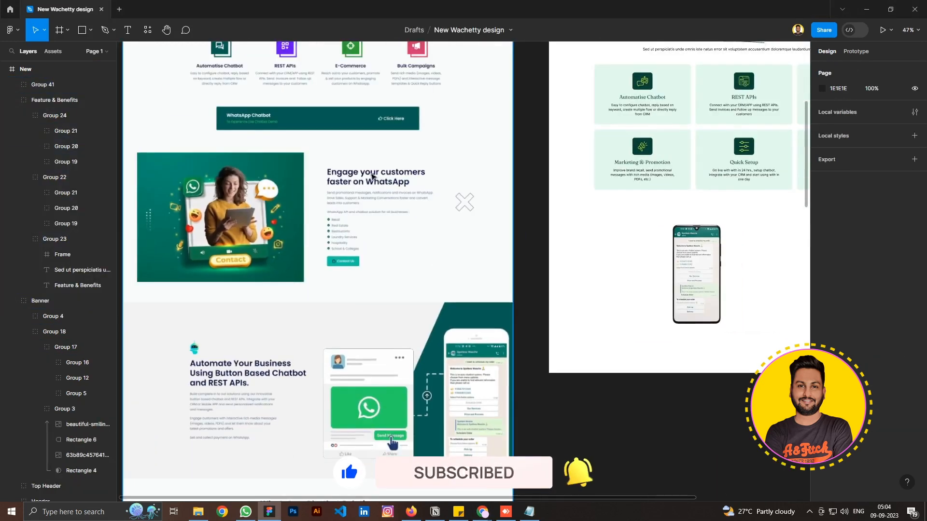
left_click_drag(333, 199, 386, 249)
left_click_drag(734, 290, 429, 260)
scroll(444, 265, "up", 4)
left_click_drag(580, 280, 531, 259)
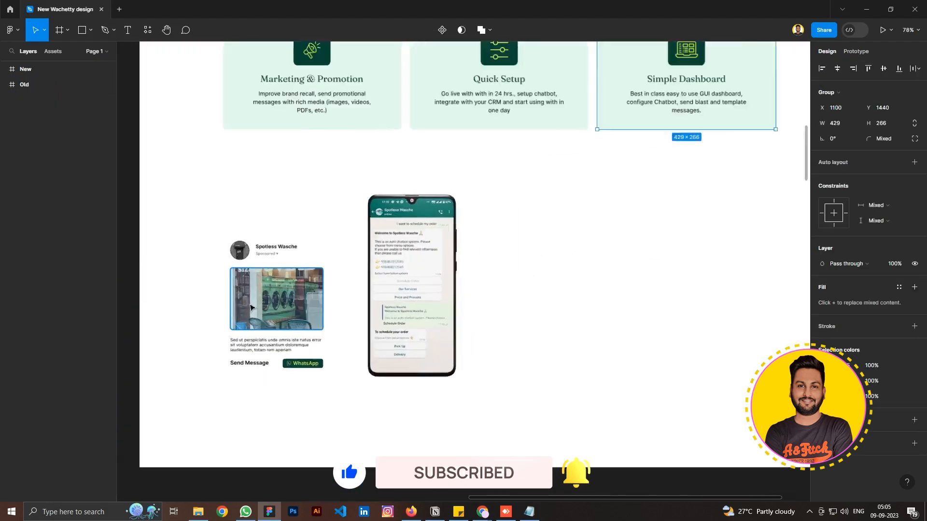
Examine the parts of the new illustration: the shop card with its awning, the AUTO-SYNC connector and the phone image.
scroll(252, 304, "up", 3)
scroll(252, 304, "down", 2)
left_click(272, 282)
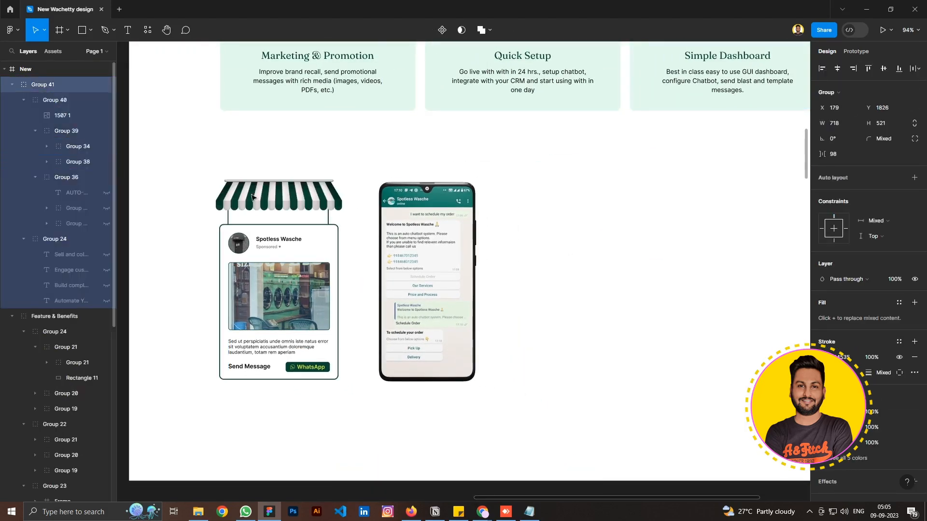
double_click(314, 202)
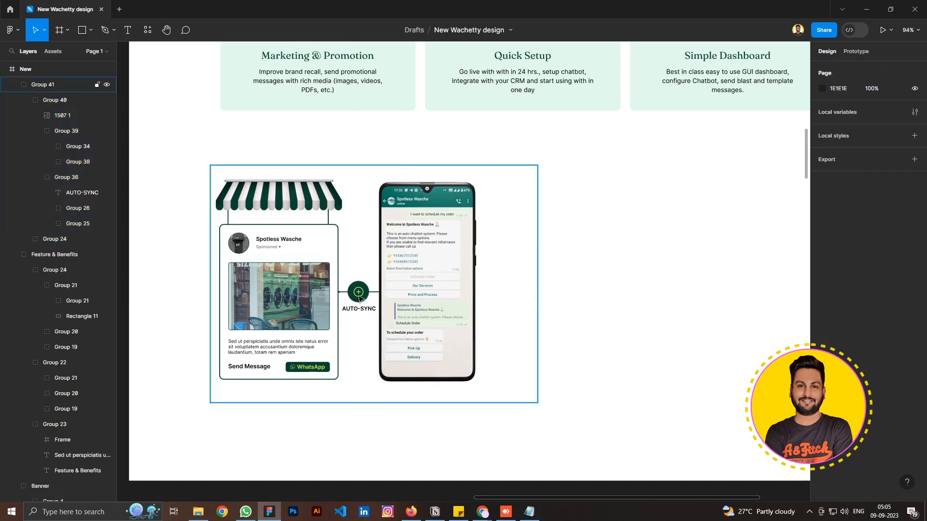
left_click(360, 299)
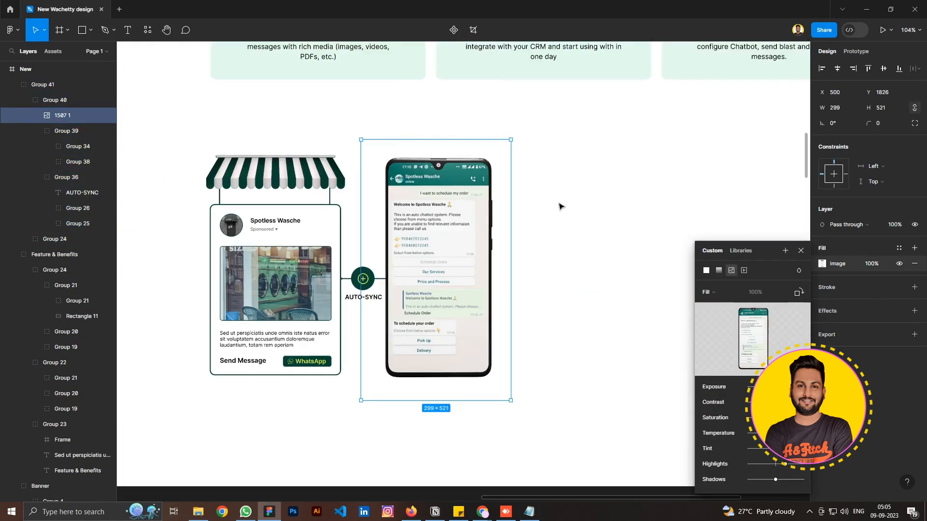
left_click_drag(586, 199, 335, 222)
left_click(377, 221)
scroll(396, 220, "up", 1)
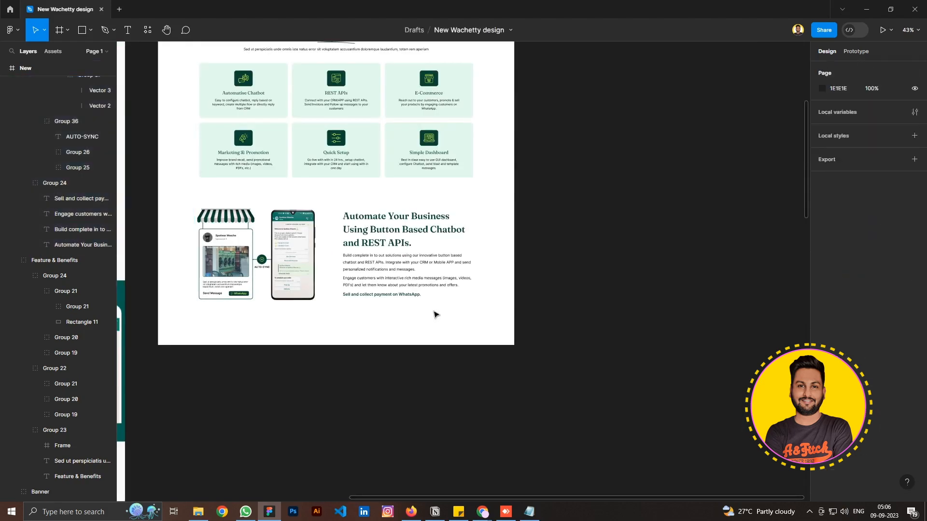
Examine the Automate Your Business heading and the description text beside the phone illustration in the New frame.
scroll(430, 299, "up", 4)
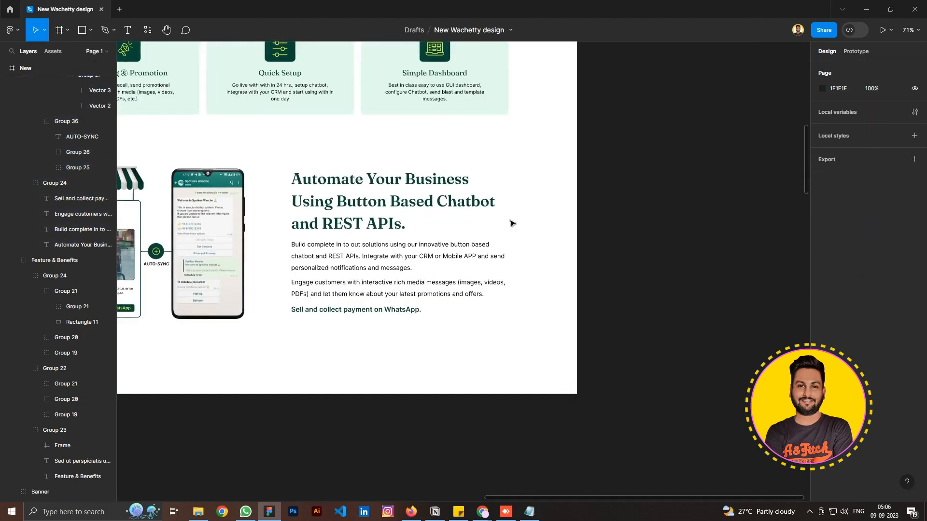
left_click_drag(511, 222, 572, 232)
double_click(379, 208)
double_click(381, 209)
double_click(381, 212)
key("Escape")
key("Tab")
key("Tab")
key("Tab")
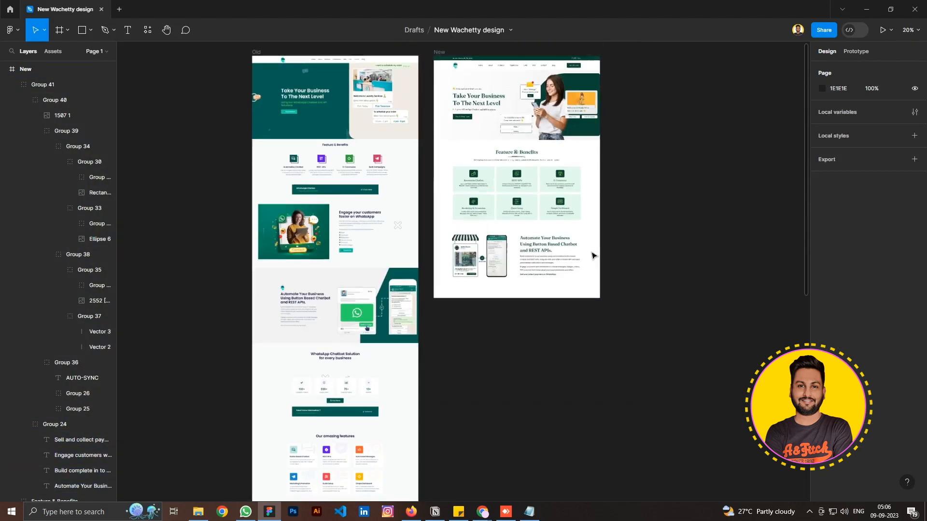
Extend the bottom edge of the New frame well below the Automate Your Business section to make room for more content.
left_click_drag(594, 256, 495, 291)
left_click(340, 87)
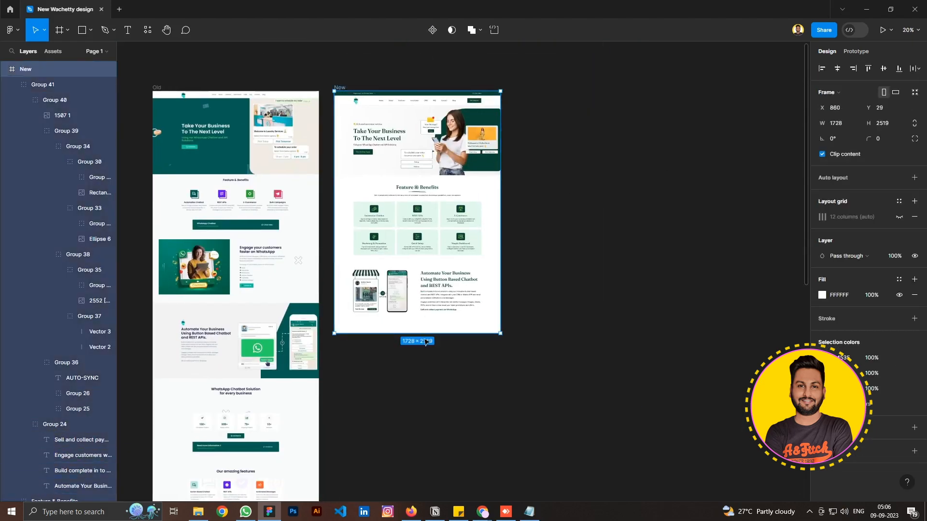
left_click_drag(402, 332, 402, 471)
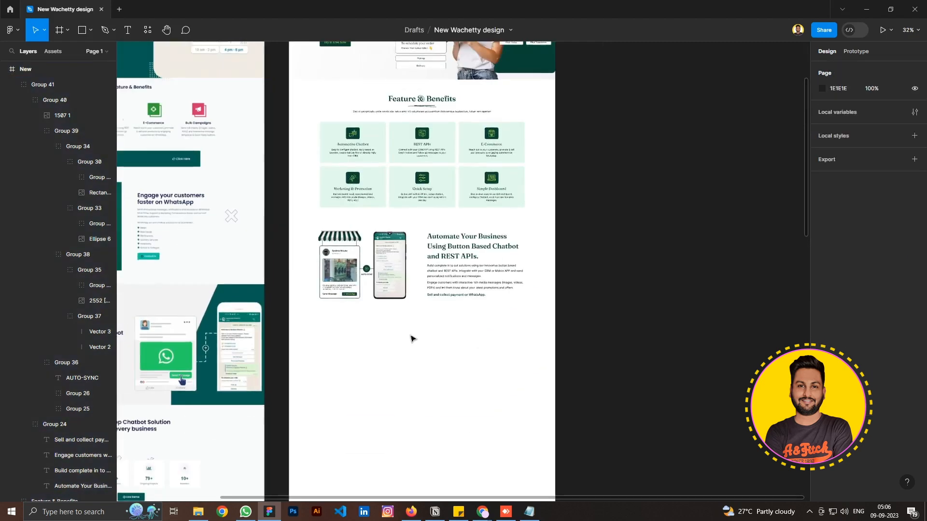
scroll(412, 338, "down", 3)
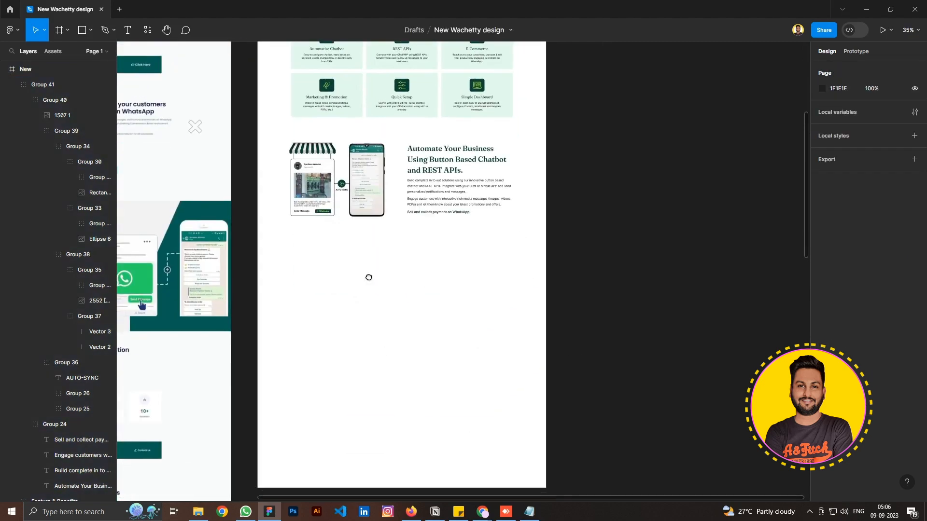
Add the Engage Your Customers Faster on WhatsApp text, industry list and Contact Us button beside a green double circle and pale orange bar.
left_click(12, 85)
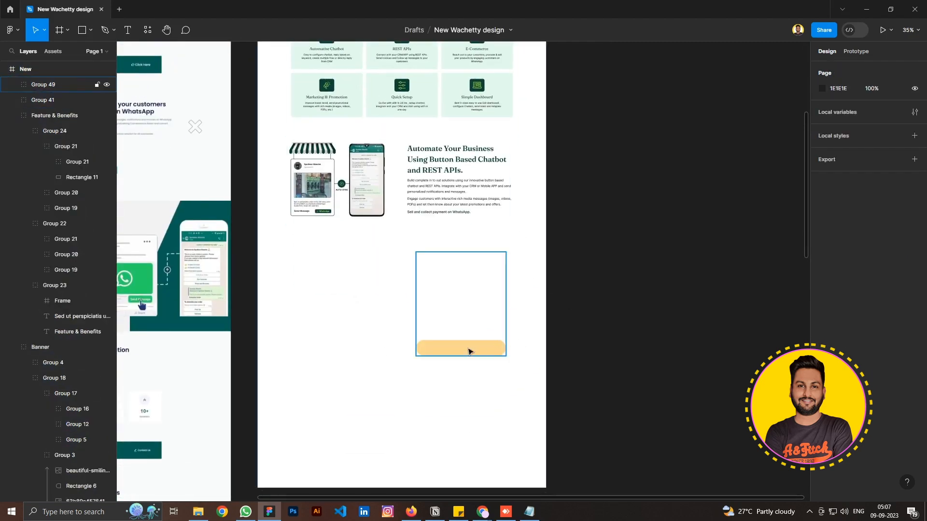
left_click(468, 352)
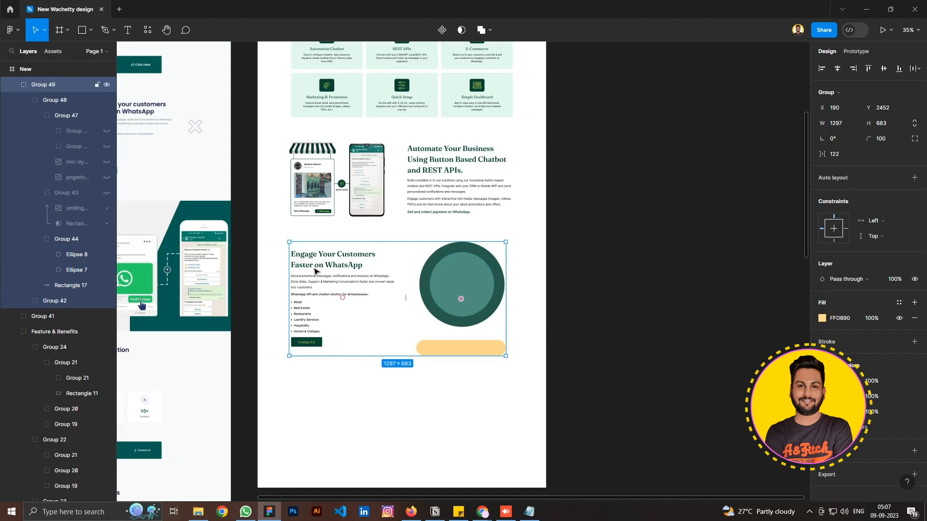
double_click(315, 269)
left_click(24, 100)
left_click(587, 266)
double_click(312, 273)
Place the thumbs-up, WhatsApp, smiling emoji and microphone icons around the green circle in the Engage Your Customers illustration.
scroll(312, 276, "up", 3, "ctrl")
left_click(304, 321)
left_click(305, 367)
left_click(503, 286)
double_click(459, 311)
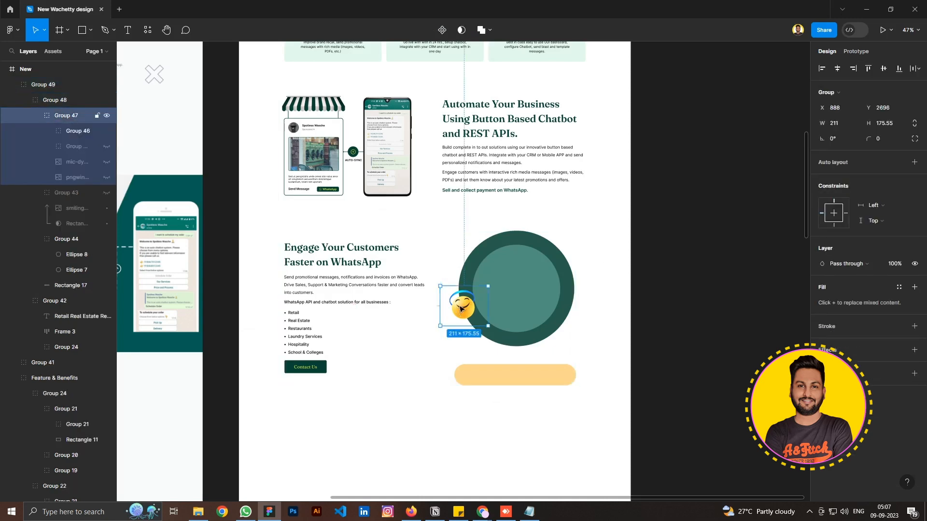
left_click(597, 263)
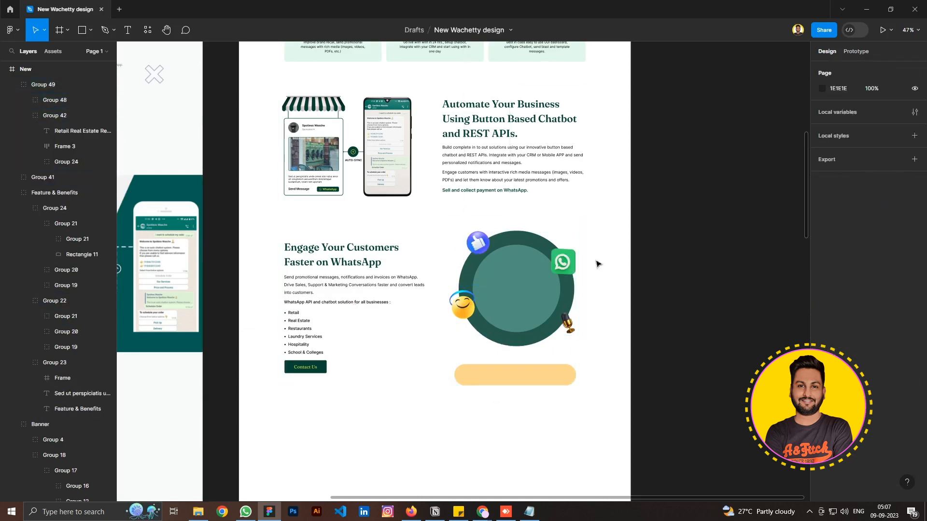
Place the cut-out photo of the woman holding a phone in front of the green circle.
double_click(566, 263)
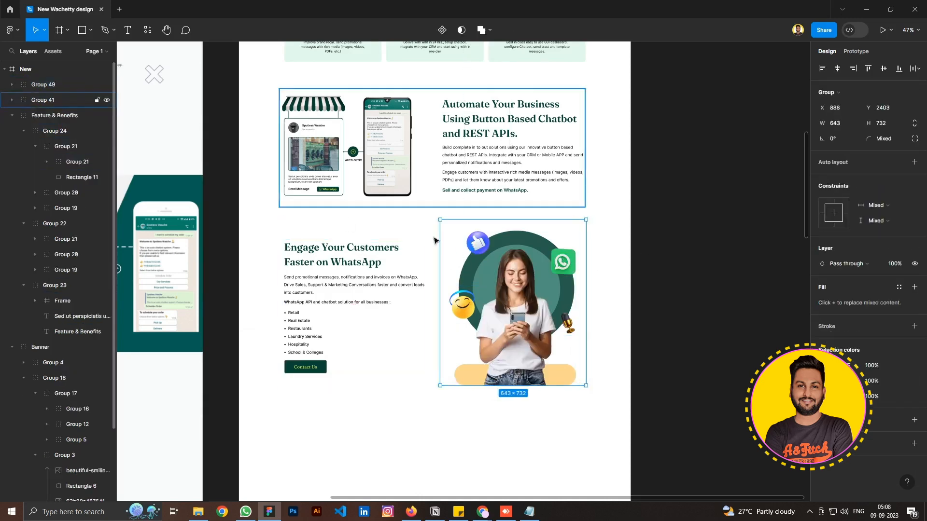
left_click(597, 213)
double_click(515, 285)
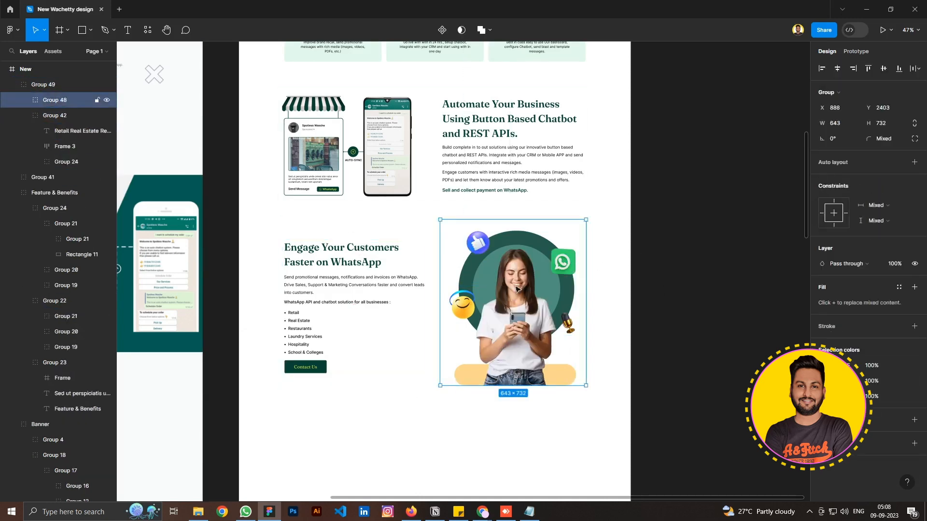
Paste a wide video thumbnail of a woman at a laptop with a play button below the Engage Your Customers section.
scroll(515, 286, "down", 2, "ctrl")
left_click(638, 201)
left_click_drag(572, 252, 501, 296)
scroll(491, 302, "down", 1)
left_click(482, 512)
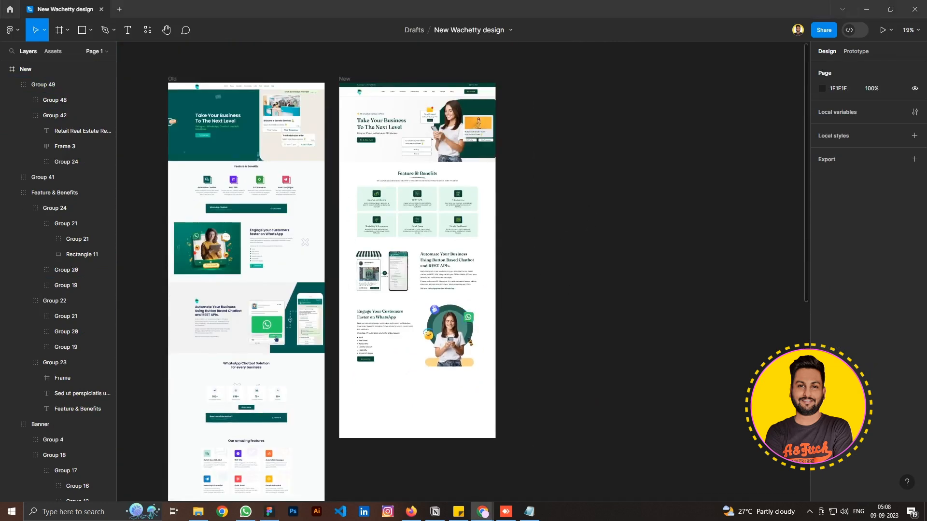
left_click(397, 216)
key("ctrl+v")
left_click(466, 376)
scroll(465, 376, "down", 1)
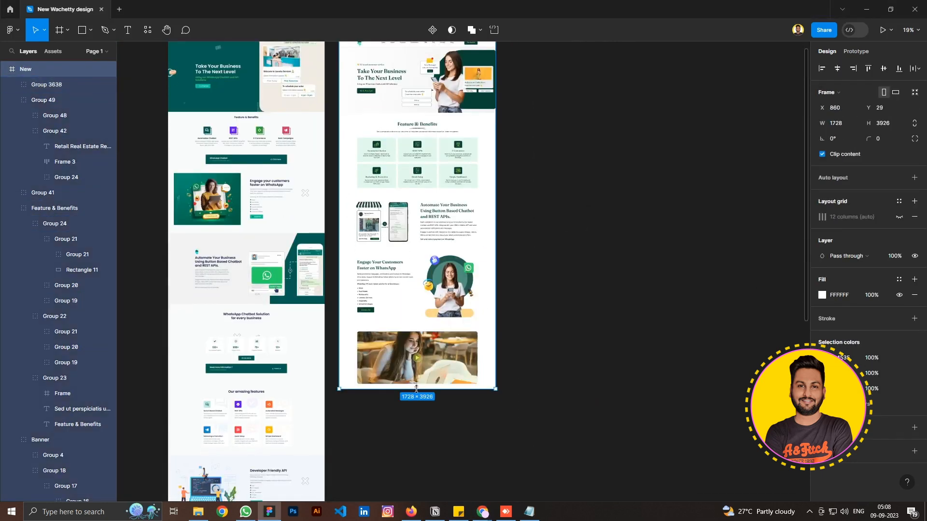
Lengthen the New frame and add the WhatsApp Chatbot Solution for Every Business section with $10M+, 3X and 50% statistics below the video.
left_click_drag(414, 389, 415, 497)
left_click(482, 305)
scroll(425, 278, "up", 3)
double_click(405, 267)
double_click(404, 269)
scroll(353, 221, "up", 3)
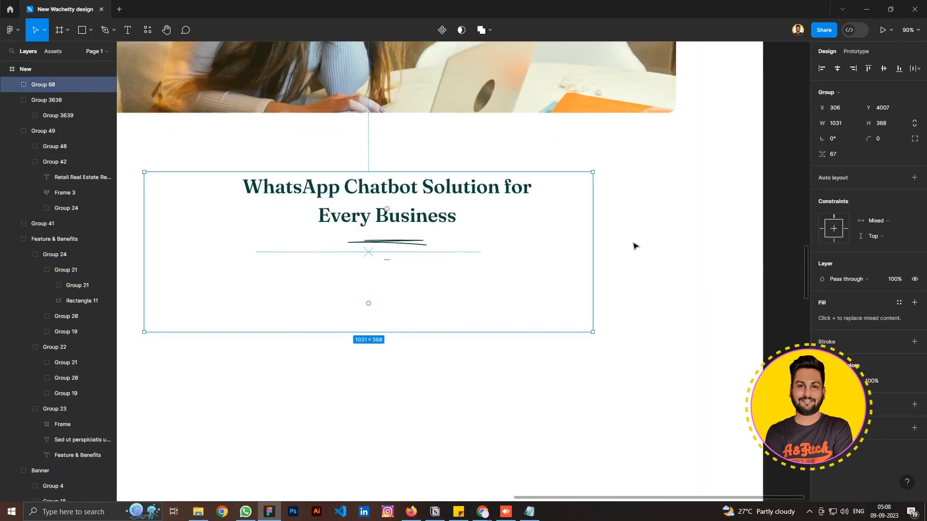
left_click(634, 246)
scroll(300, 354, "down", 5)
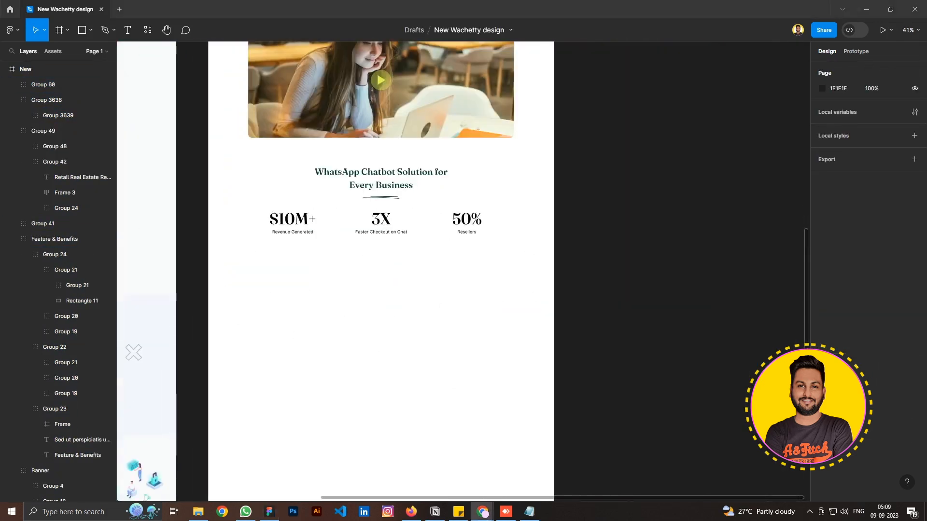
Add a full-width dark green Need more information ? banner with megaphones, hearts, and Contact Us and Live Demo buttons below the statistics.
key("ctrl+v")
scroll(397, 342, "up", 3)
left_click(12, 85)
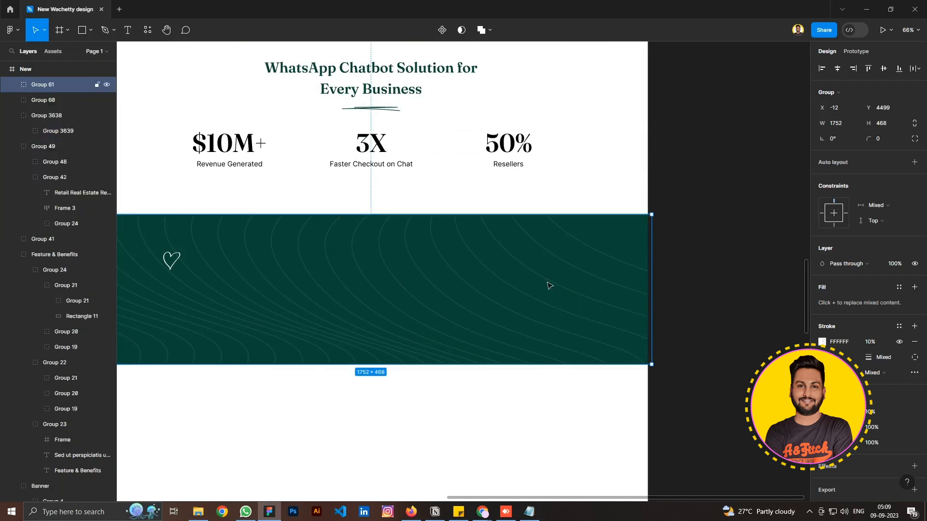
scroll(382, 317, "left", 2)
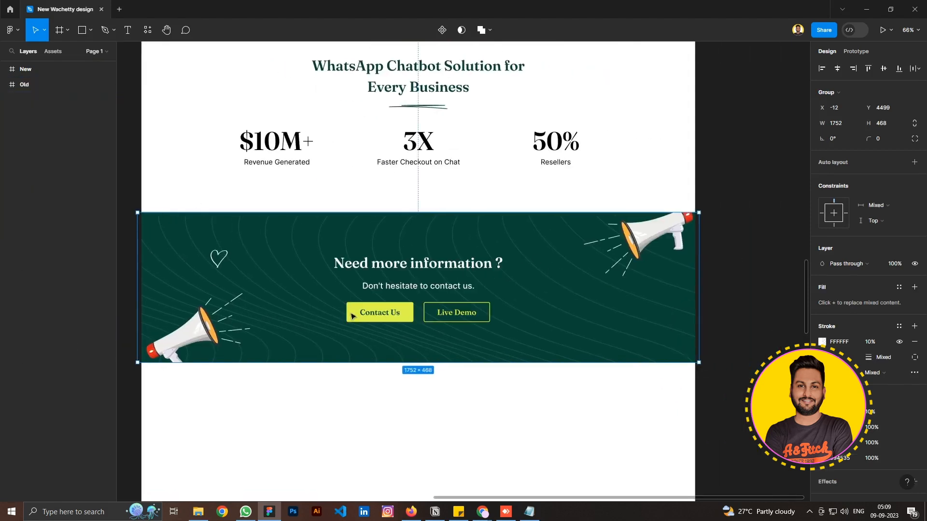
double_click(387, 312)
double_click(387, 313)
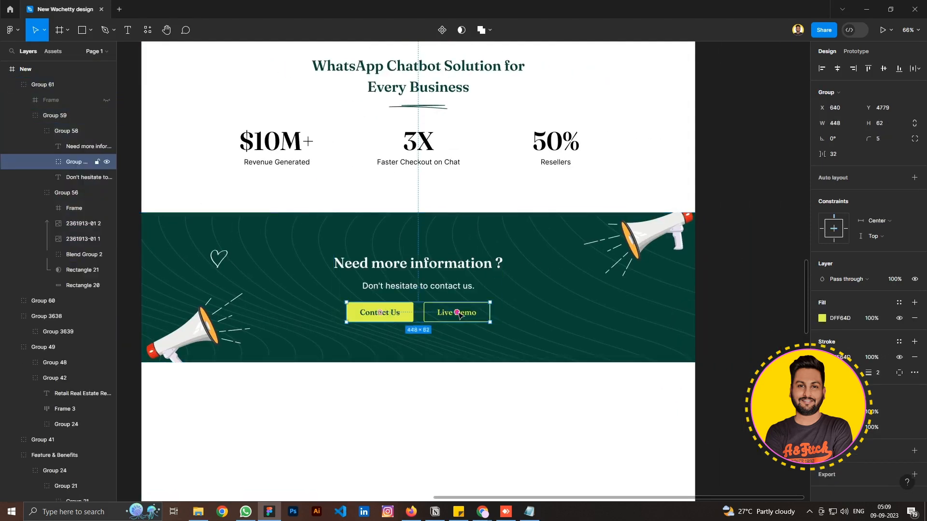
left_click(728, 312)
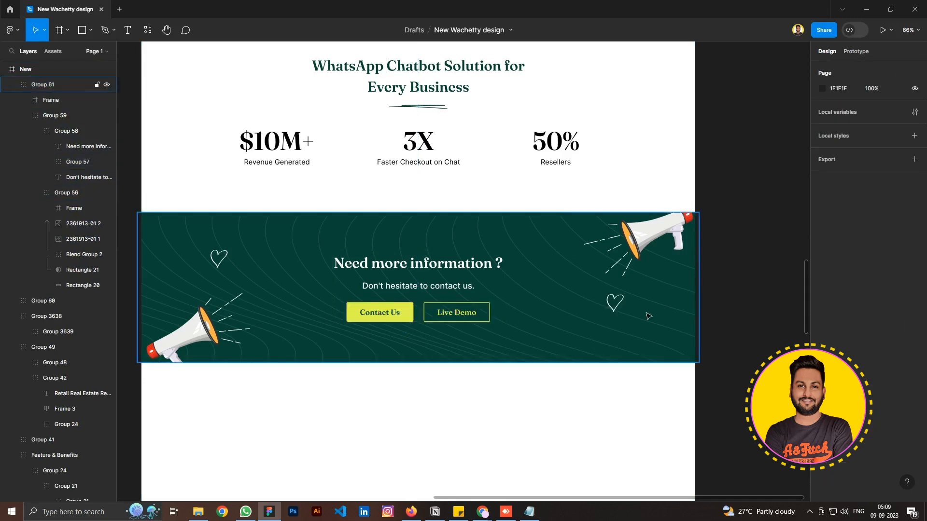
Add the Developer Friendly API section with its language list, Live Demo button, laptop woman photo and Hello robot below the green banner.
scroll(608, 313, "down", 4)
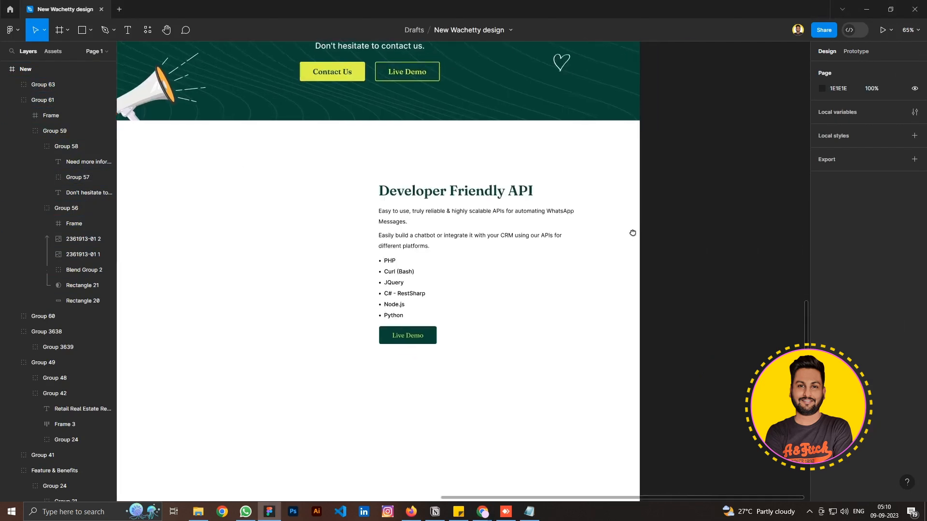
left_click(414, 247)
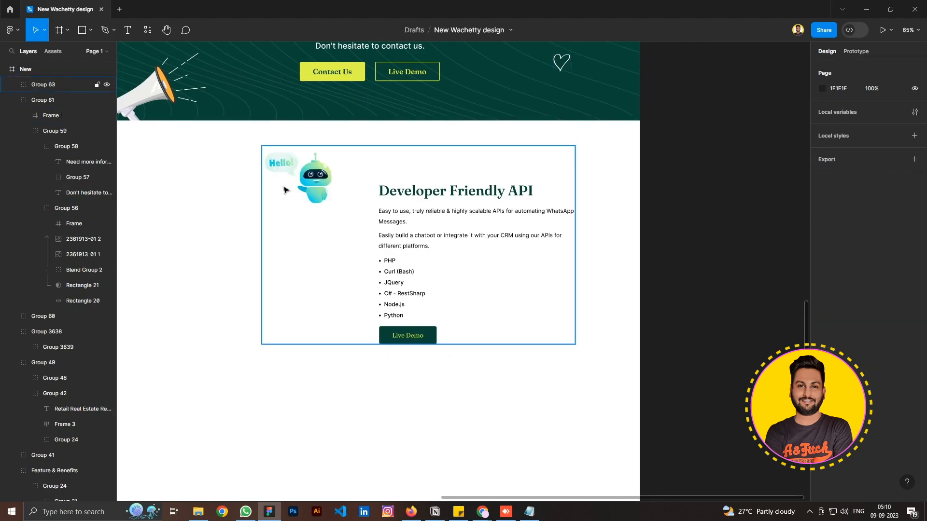
left_click(326, 181)
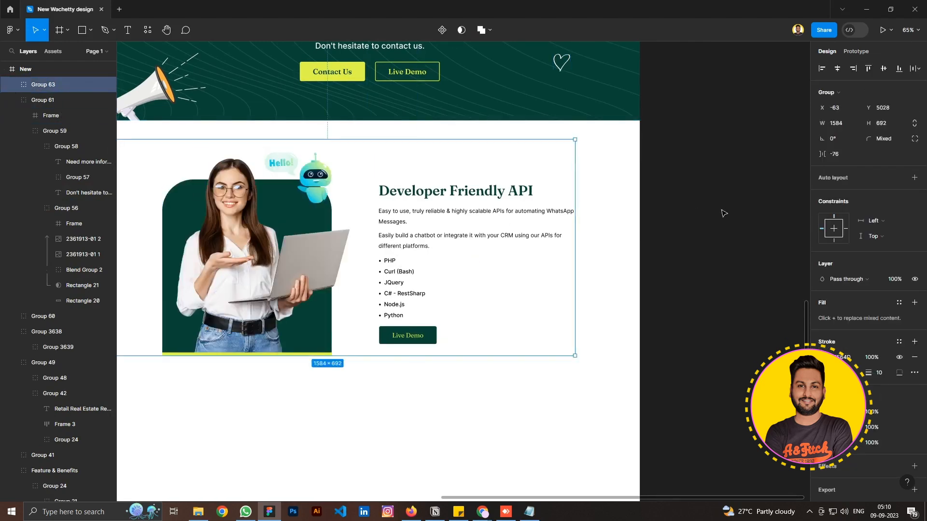
Extend the bottom edge of the New frame well below the Developer Friendly API section.
scroll(689, 217, "down", 5)
scroll(435, 242, "up", 1)
left_click(413, 362)
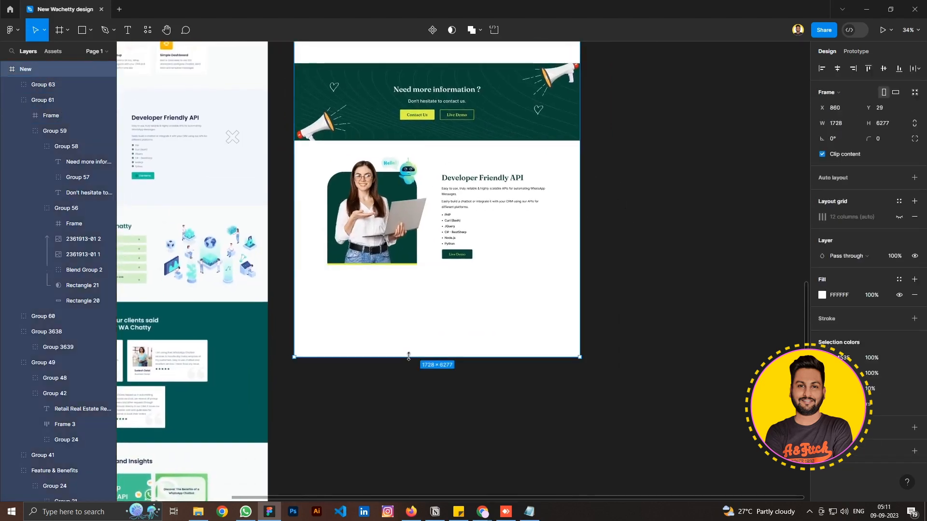
left_click_drag(412, 362, 415, 486)
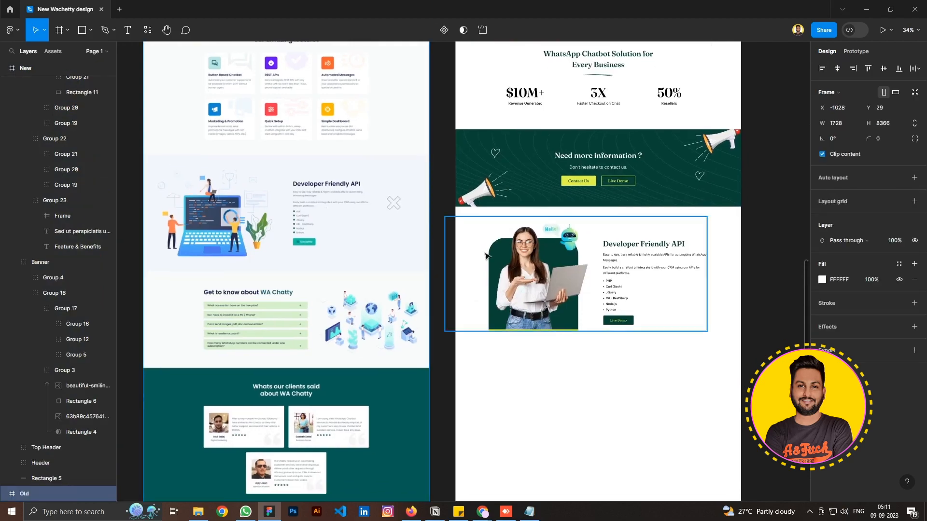
Compare the Old frame's sections, from the features down to the footer, with the sections already built in the New frame.
scroll(533, 276, "up", 5)
scroll(452, 222, "down", 6)
scroll(459, 232, "up", 3)
scroll(470, 244, "up", 7)
scroll(483, 258, "down", 8)
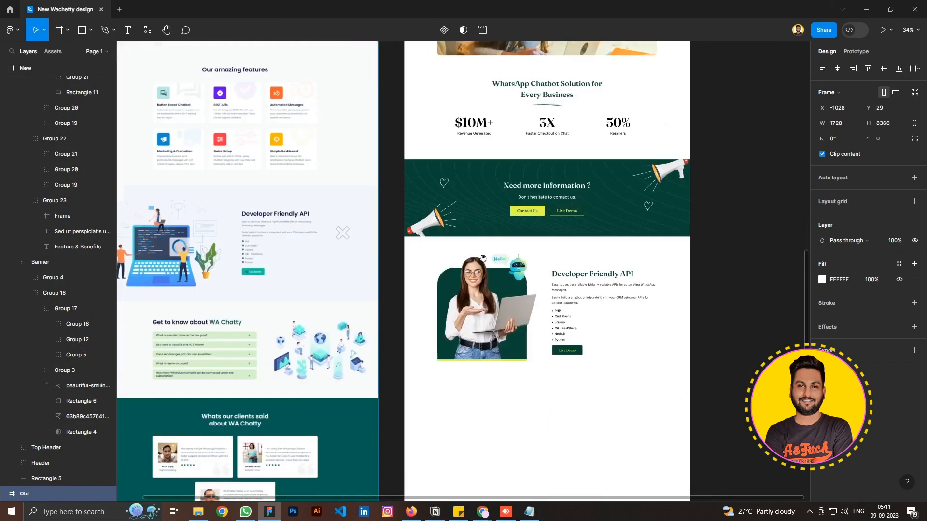
scroll(483, 258, "down", 10)
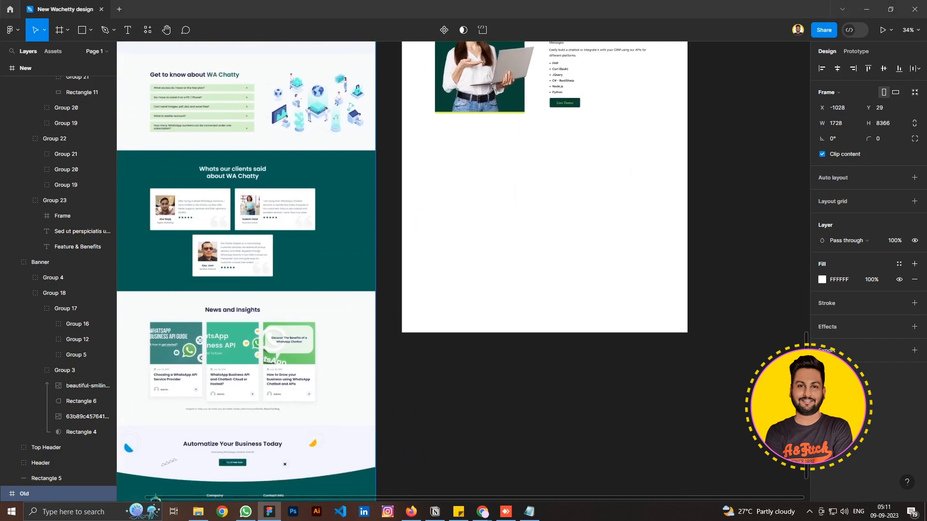
scroll(242, 122, "up", 1)
scroll(230, 217, "up", 2)
Add a row of five industry buttons with Laundry Services highlighted, above the Shared Team Inbox text and a laptop and phone mockup.
left_click(683, 191)
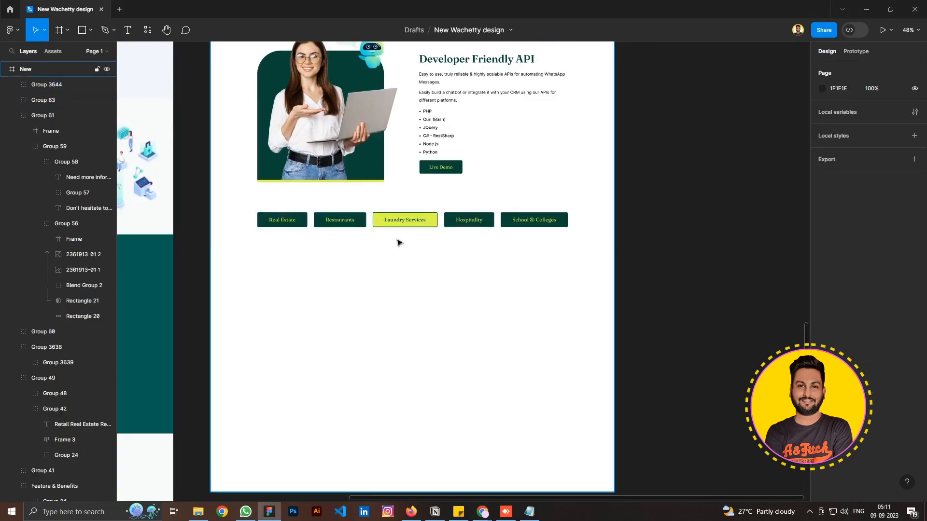
scroll(396, 237, "up", 3)
double_click(408, 212)
double_click(410, 212)
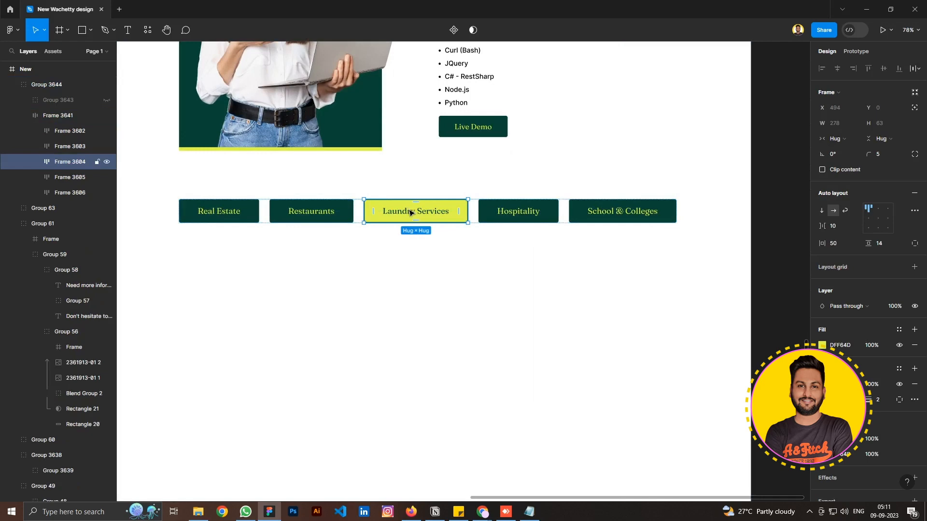
scroll(411, 213, "up", 5)
scroll(410, 209, "down", 6)
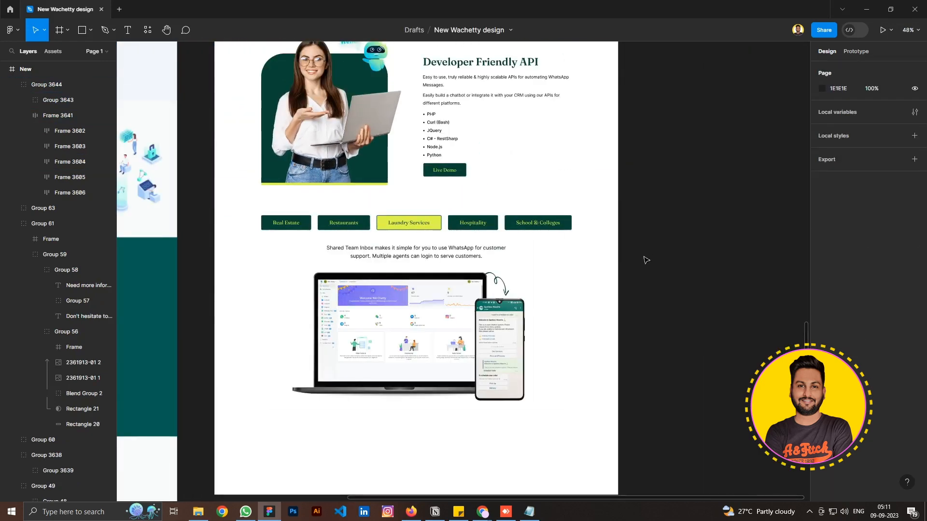
scroll(643, 261, "up", 2)
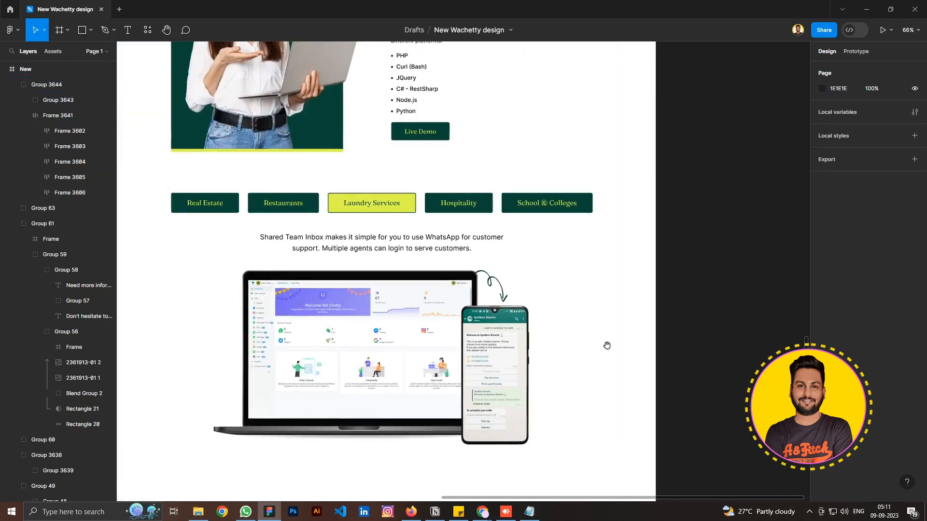
Add the Get to know about WA Chatty section with five FAQ bars and a robot ringed by industry photos below the laptop mockup.
scroll(537, 157, "down", 5)
left_click(522, 469)
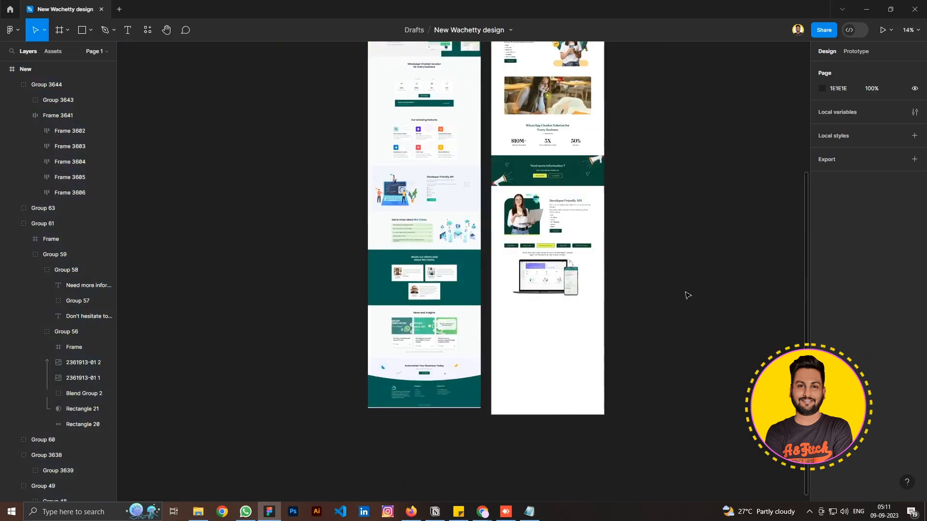
scroll(589, 242, "up", 5)
key("ctrl+v")
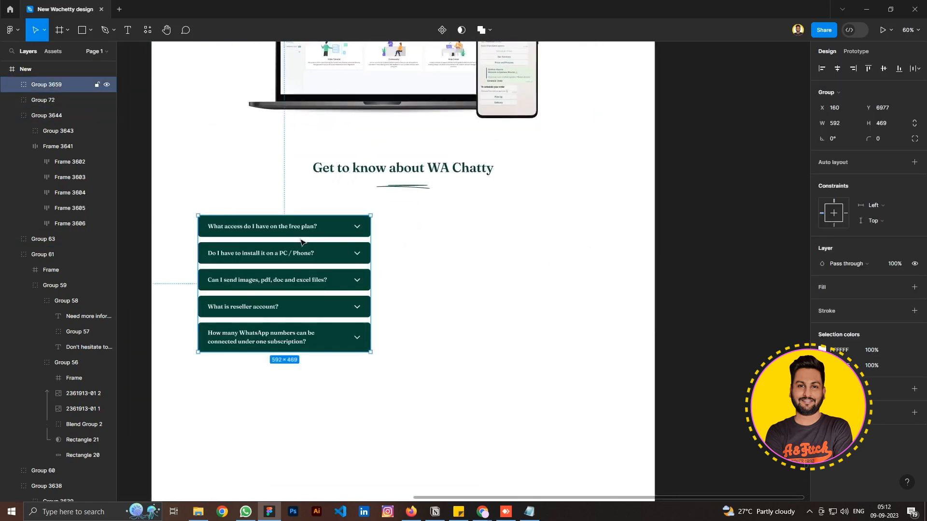
left_click(678, 203)
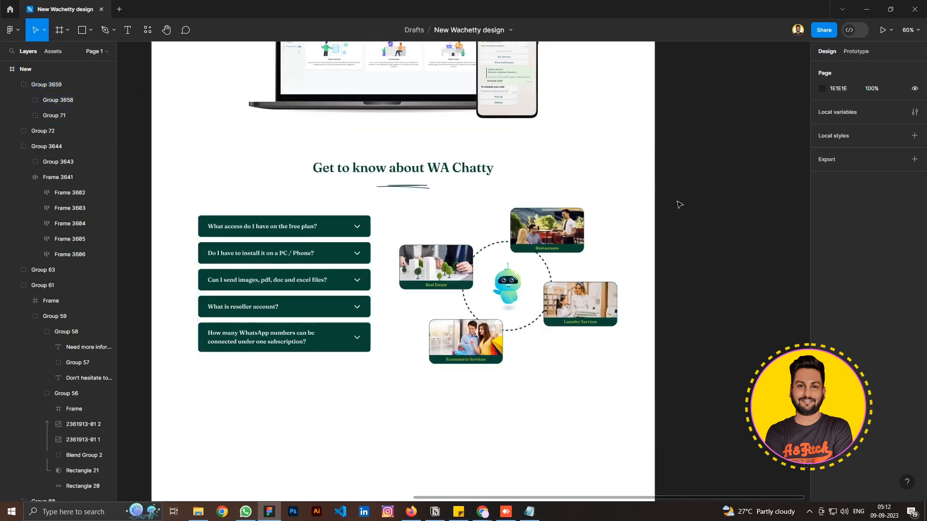
Add the dark green Whats Our Clients Said About WA Chatty section and show its testimonial cards below the FAQ section.
scroll(705, 203, "down", 5)
left_click_drag(710, 293, 600, 239)
key("ctrl+v")
scroll(385, 255, "up", 3)
left_click(666, 195)
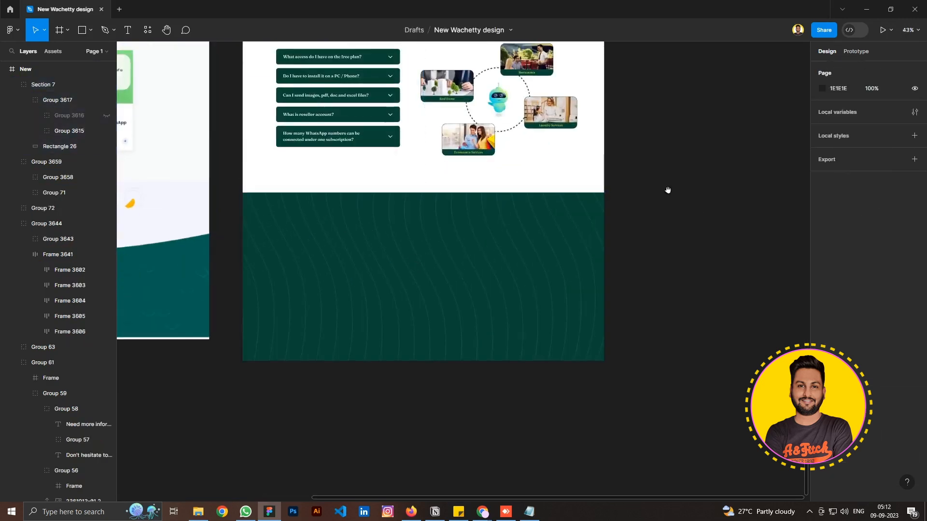
left_click(107, 115)
left_click(12, 84)
Extend the bottom edge of the New frame far below the client testimonials section.
scroll(593, 248, "down", 5)
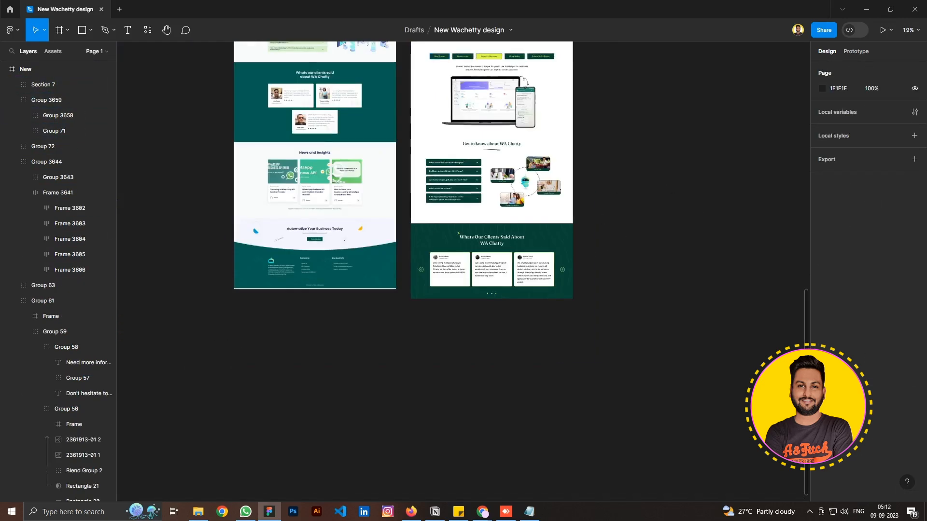
left_click(30, 72)
left_click_drag(488, 299, 509, 441)
Add the News and Insights section with three WhatsApp article cards, each with an image, title and Read More link, below the testimonials.
left_click(637, 347)
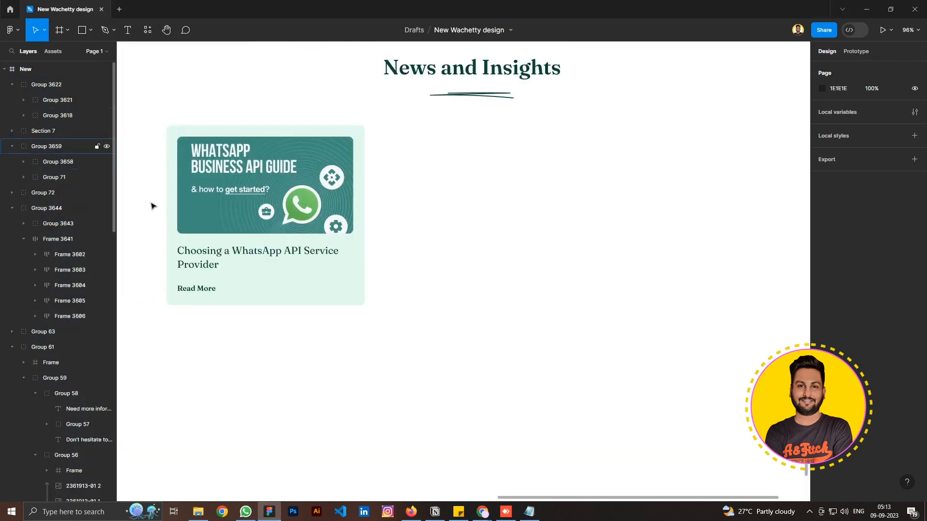
scroll(310, 268, "up", 1)
scroll(231, 179, "up", 2)
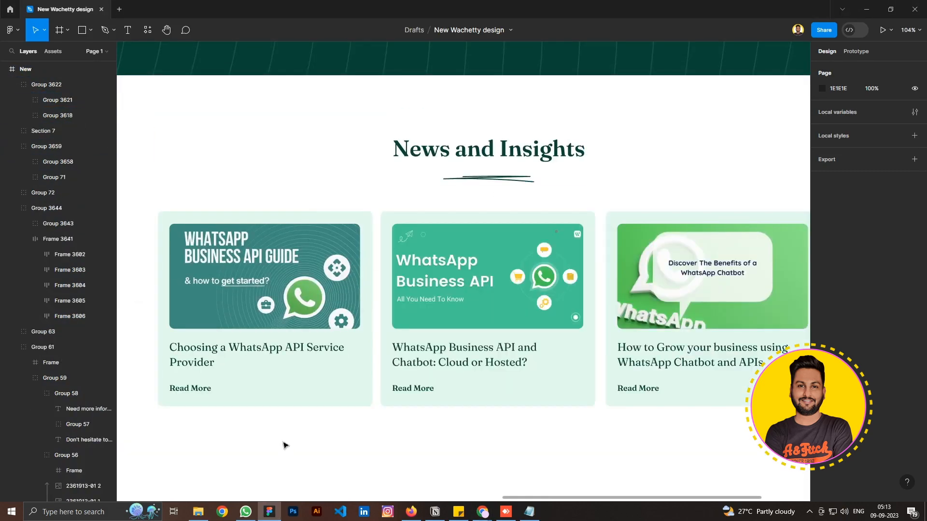
scroll(300, 348, "down", 3)
scroll(714, 298, "down", 1)
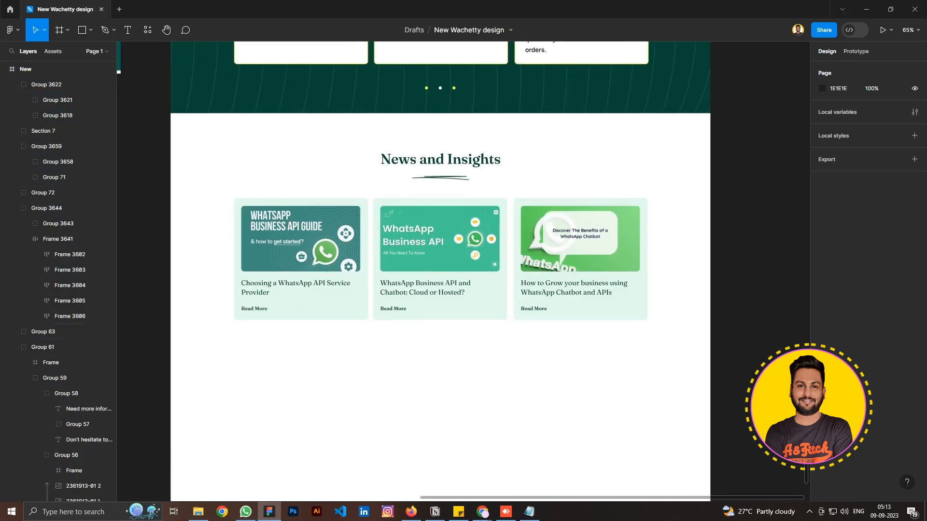
Add a dark green rounded 1327 × 406 banner below the news cards with the Don't miss out headline, email field, Submit button and megaphone image.
left_click(483, 512)
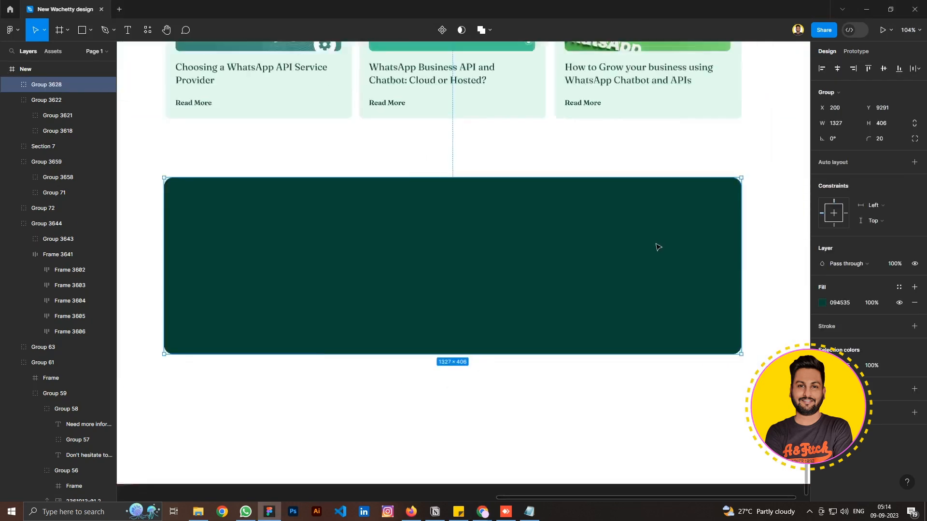
scroll(658, 248, "down", 3)
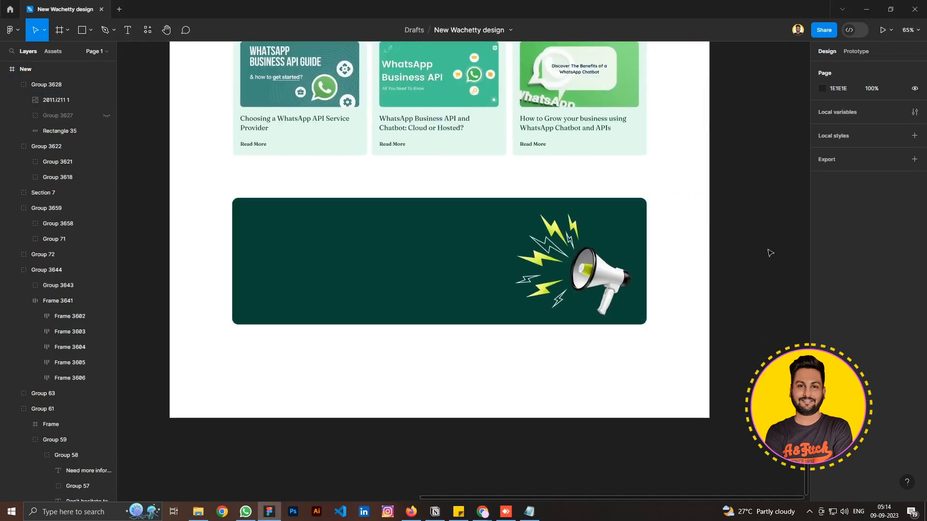
scroll(778, 255, "up", 2)
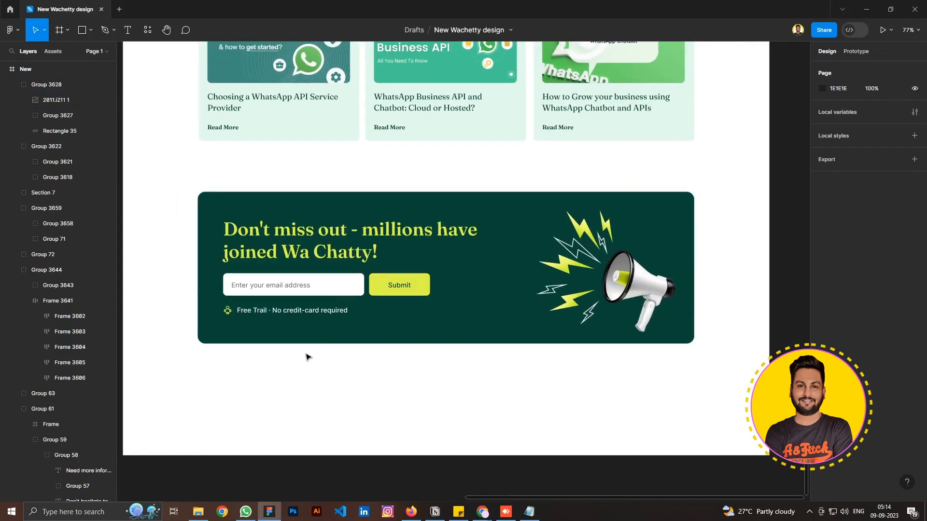
Extend the bottom edge of the New frame further down below the call-to-action banner to make room for a footer.
scroll(307, 356, "down", 2)
scroll(413, 290, "up", 3)
left_click(413, 291)
left_click_drag(413, 291, 368, 273)
scroll(407, 263, "down", 4)
left_click(399, 377)
left_click_drag(400, 376, 382, 440)
left_click(48, 69)
left_click(441, 349)
scroll(442, 349, "down", 2)
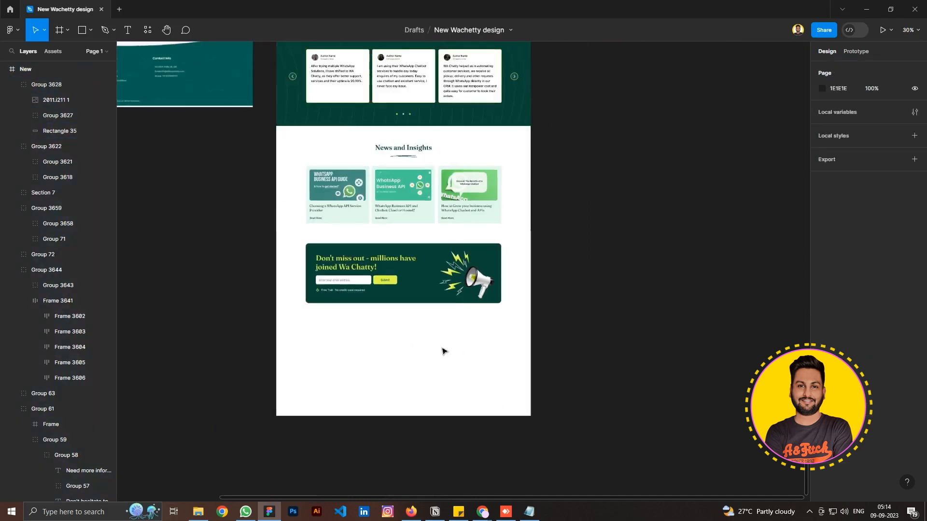
Add the footer below the banner with the Wa Chatty logo and description, Pages, Company and Contact Info columns, and a dark green copyright bar.
key("alt+Tab")
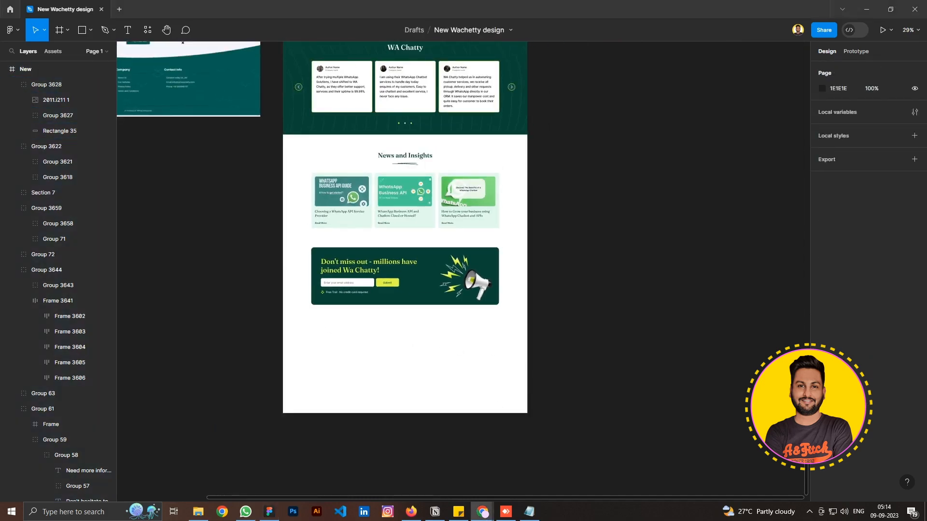
scroll(244, 294, "up", 5)
left_click(239, 294)
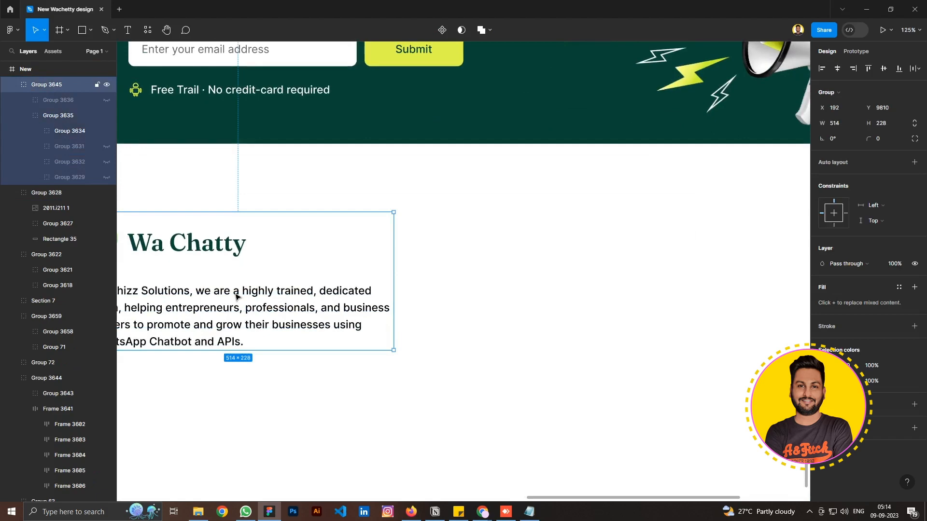
left_click(396, 293)
scroll(396, 293, "down", 2)
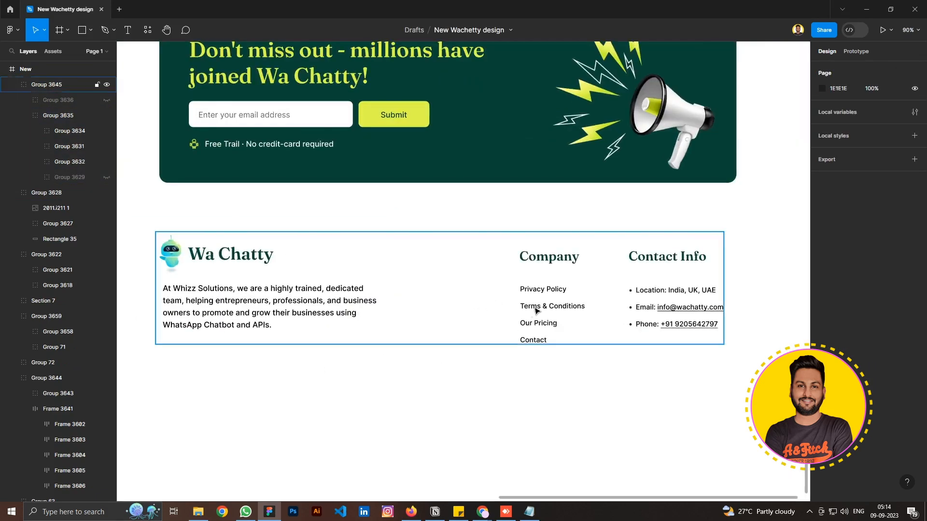
left_click(535, 309)
scroll(536, 309, "up", 2)
left_click(107, 177)
scroll(267, 326, "down", 3)
left_click(106, 100)
scroll(320, 280, "down", 4)
Shorten the New frame to a height of 10239 so its bottom edge meets the copyright bar.
left_click(48, 70)
scroll(313, 399, "up", 3)
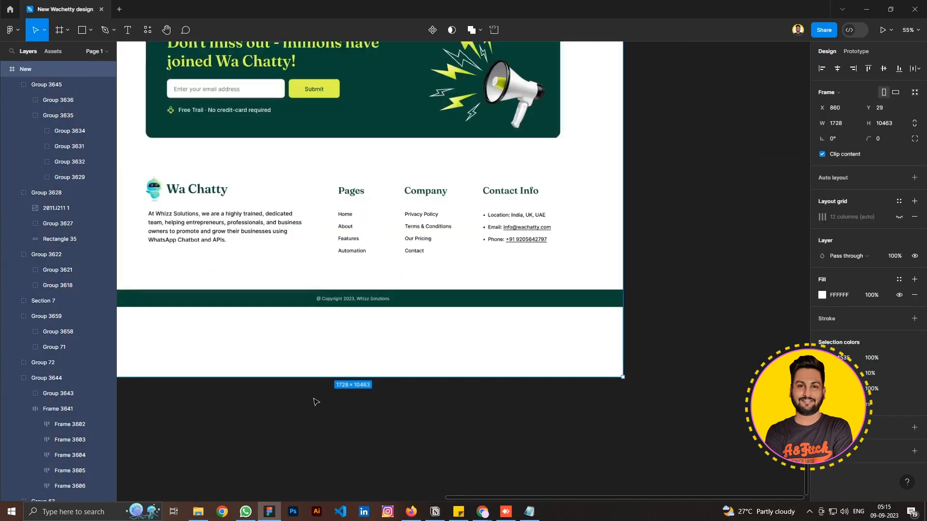
scroll(311, 394, "up", 4)
left_click_drag(299, 372, 295, 269)
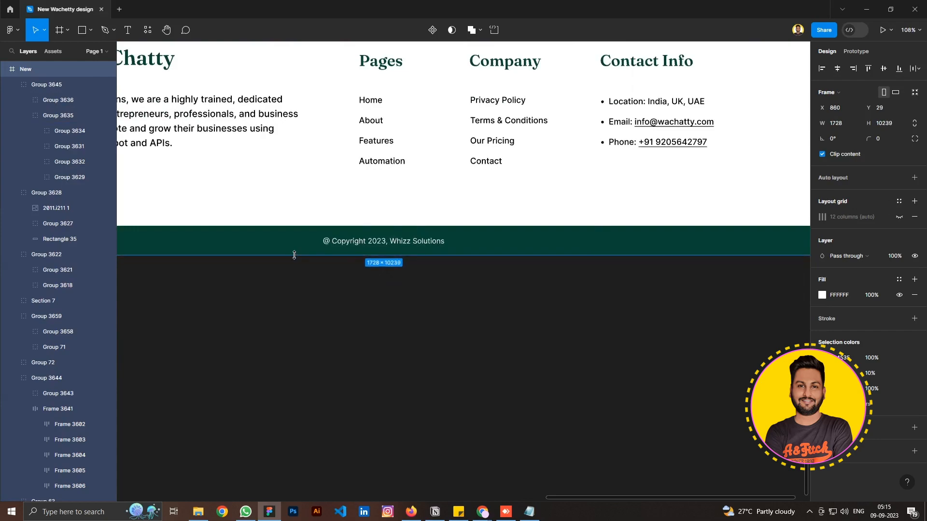
left_click(377, 348)
Review the redesigned New home page beside the Old design, starting from the header and hero section.
scroll(377, 348, "down", 3)
left_click_drag(509, 185, 526, 232)
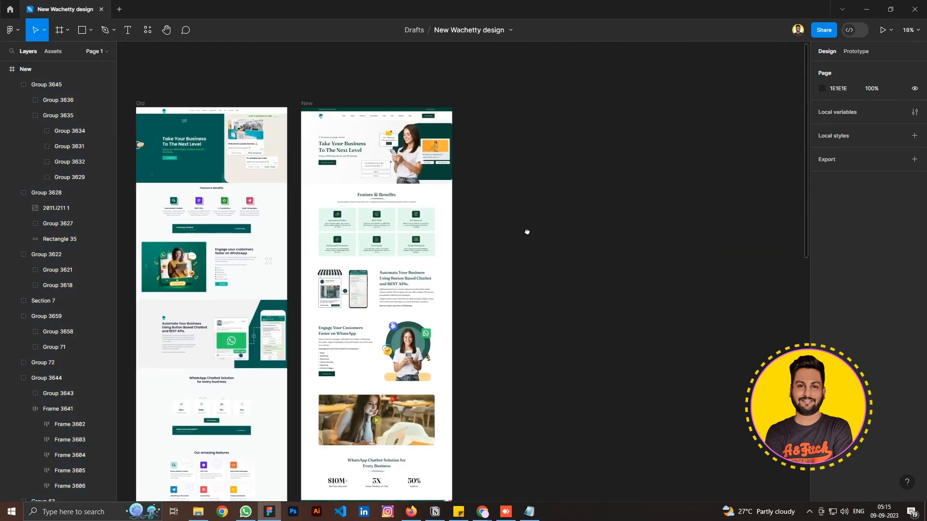
scroll(347, 186, "up", 4)
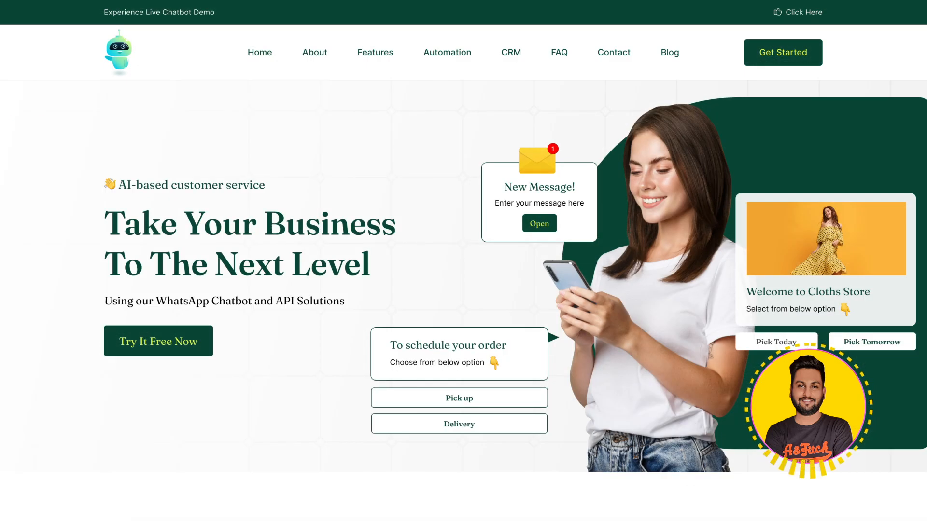